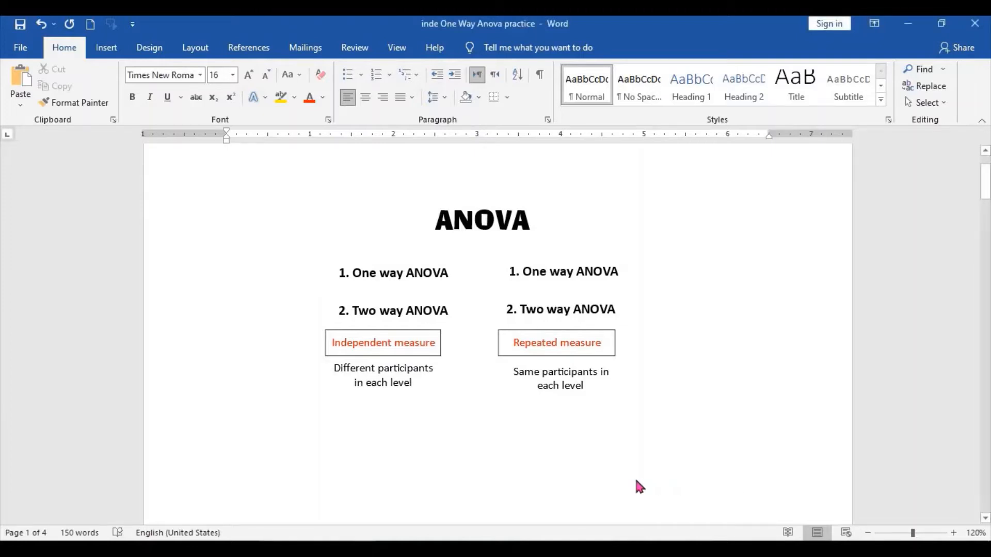
Make "socio-economic status" and "self-esteem." bold in the first sentence of the research scenario on page 2
{"action": "scroll", "coordinate": [635, 481], "scroll_direction": "down", "scroll_amount": 10}
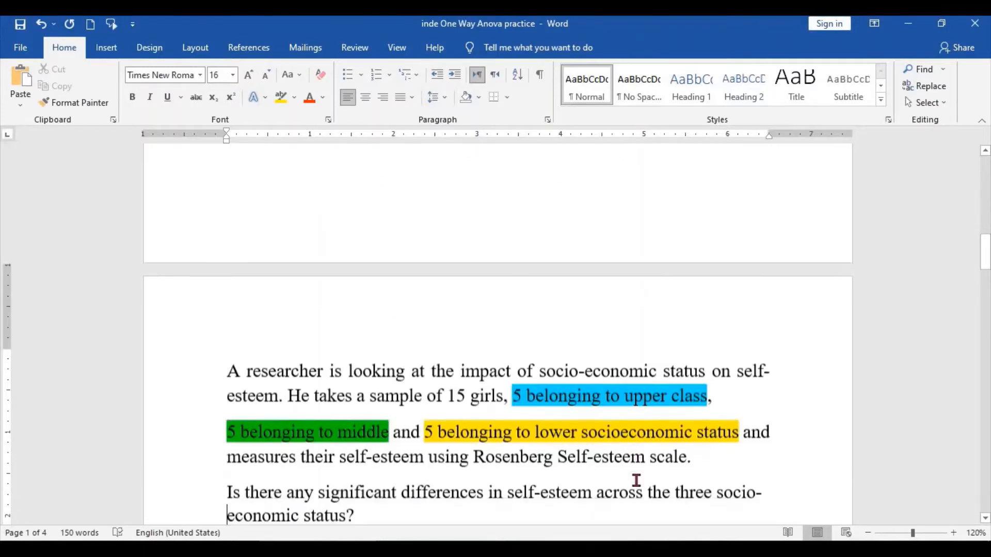
{"action": "key", "text": "Return"}
{"action": "key", "text": "Return"}
{"action": "key", "text": "Return"}
{"action": "key", "text": "Return"}
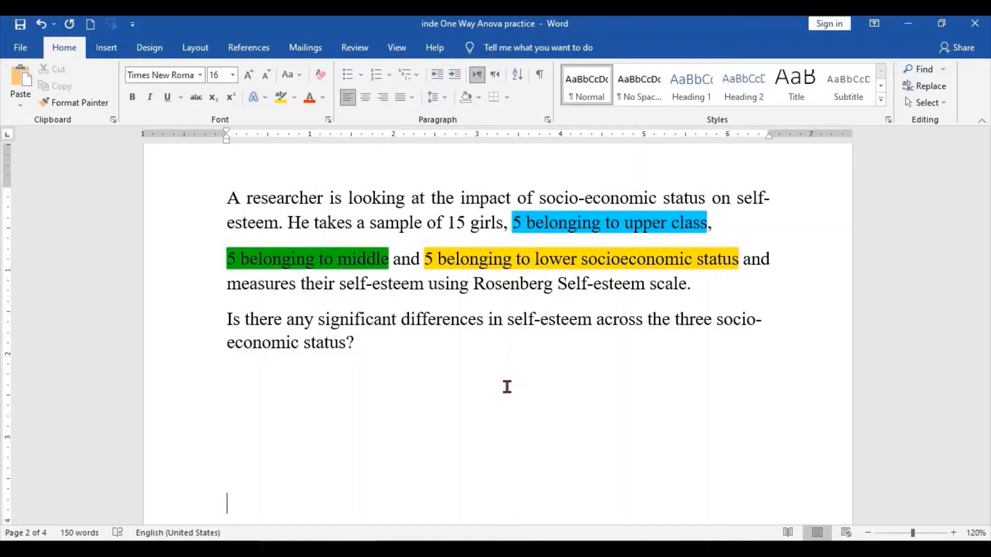
{"action": "left_click_drag", "start_coordinate": [540, 198], "coordinate": [699, 200]}
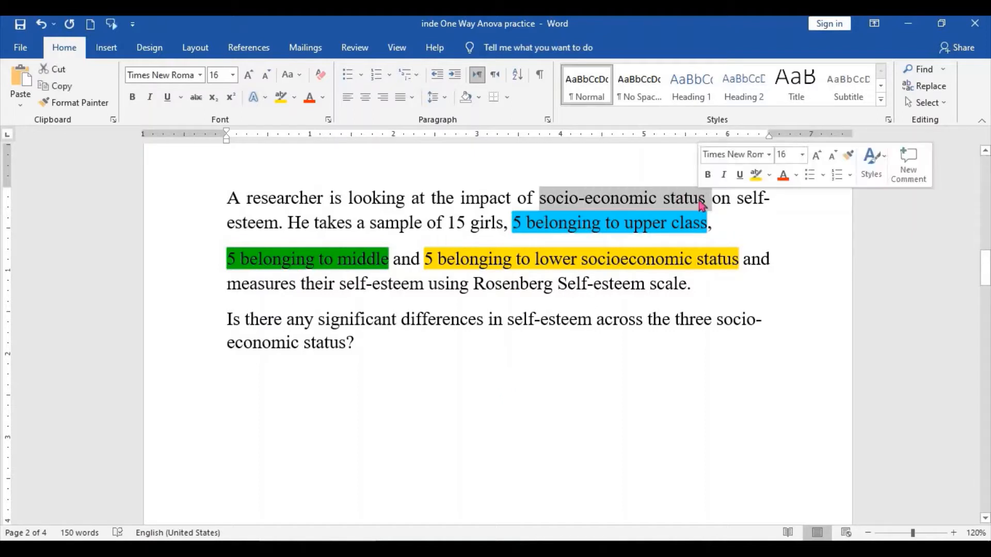
{"action": "key", "text": "ctrl+b"}
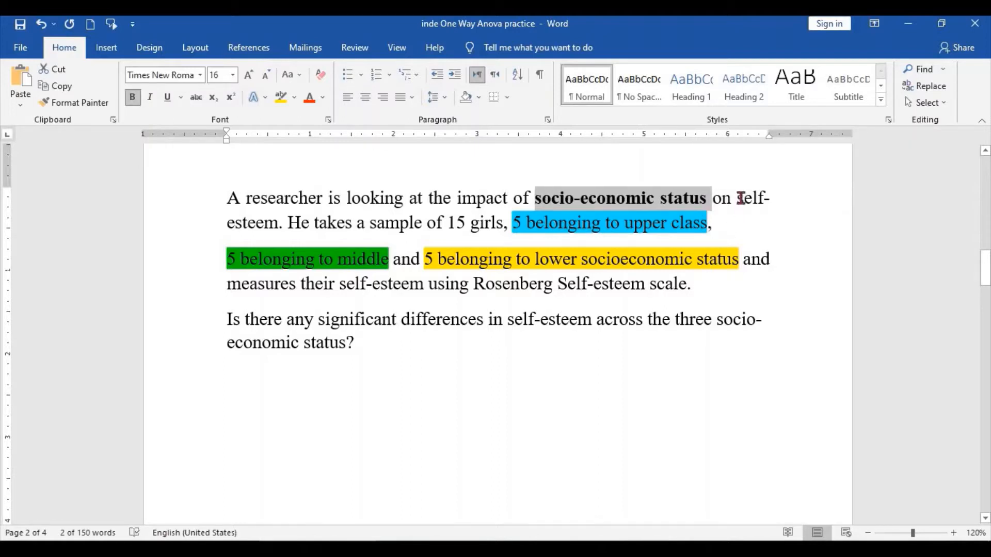
{"action": "left_click_drag", "start_coordinate": [778, 215], "coordinate": [284, 230]}
{"action": "key", "text": "ctrl+b"}
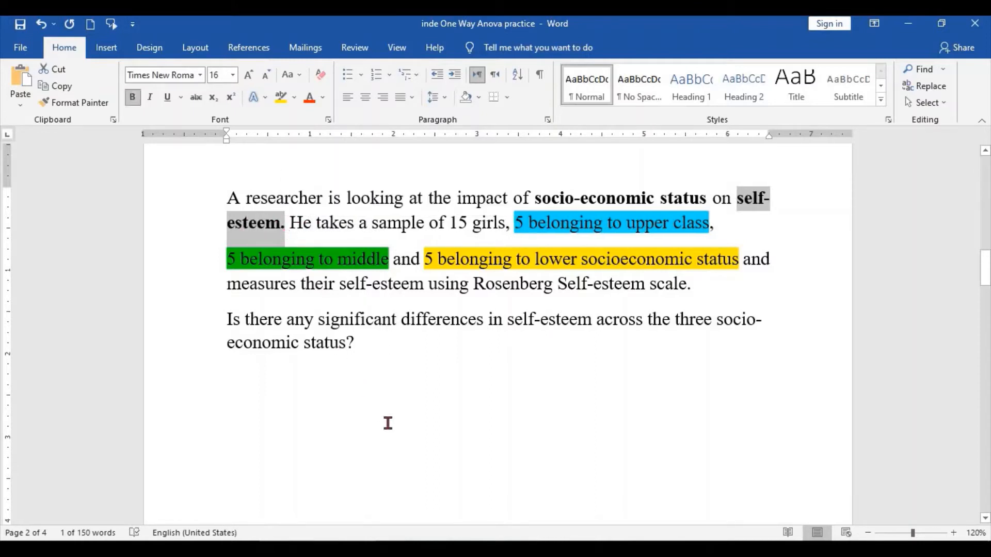
{"action": "left_click", "coordinate": [387, 423]}
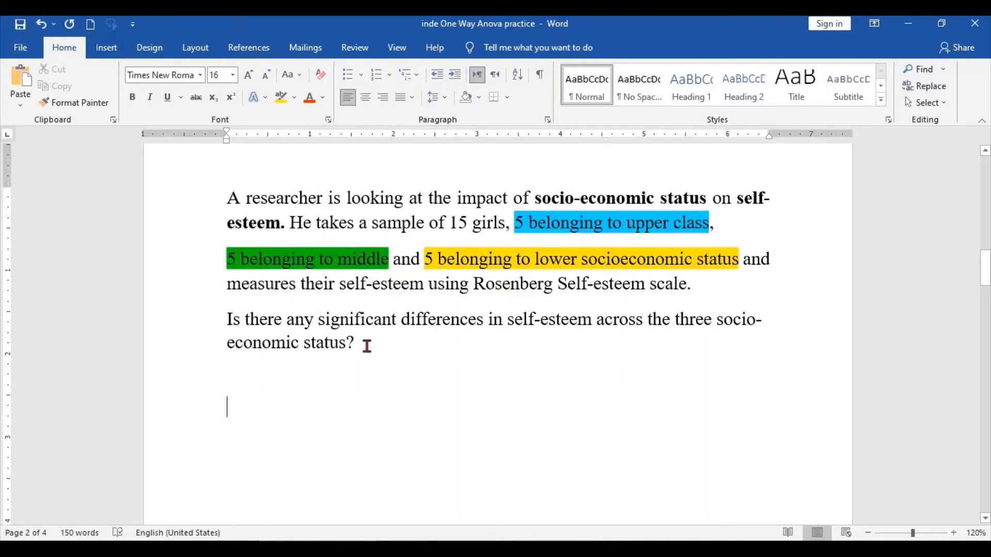
Review the research question below the scenario, and examine the ses group codes of all 15 cases in SPSS Statistics
{"action": "left_click_drag", "start_coordinate": [367, 342], "coordinate": [227, 325]}
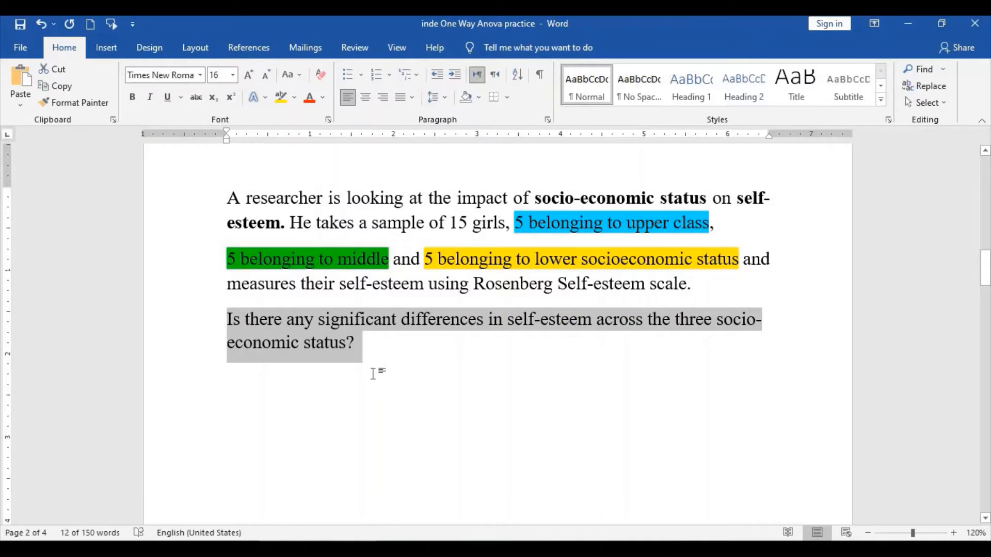
{"action": "left_click", "coordinate": [373, 374]}
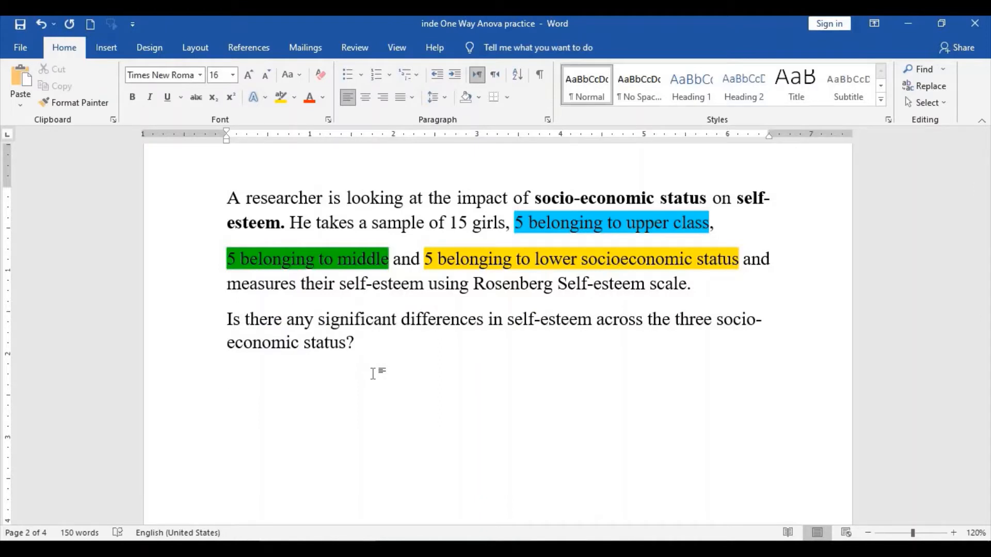
{"action": "left_click", "coordinate": [468, 548]}
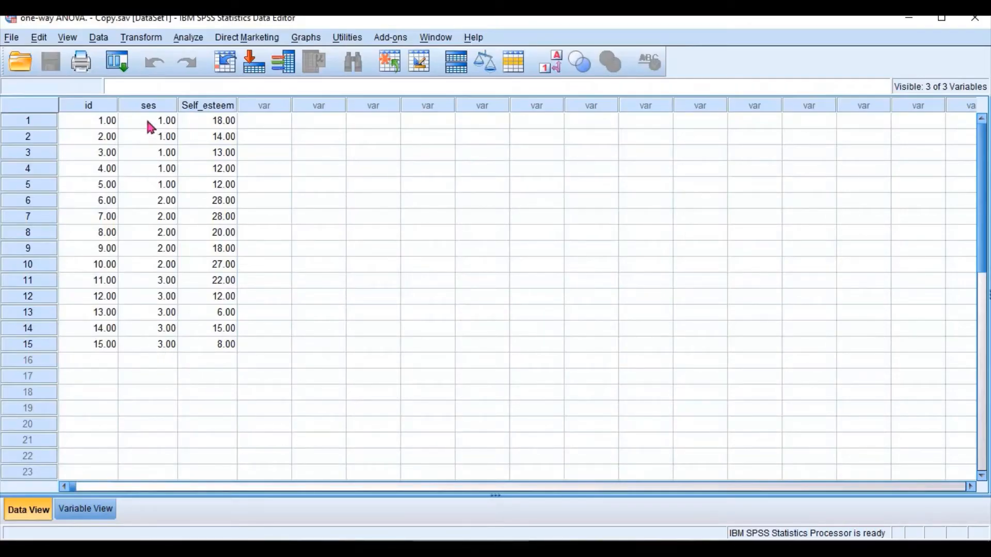
{"action": "left_click_drag", "start_coordinate": [147, 123], "coordinate": [167, 186]}
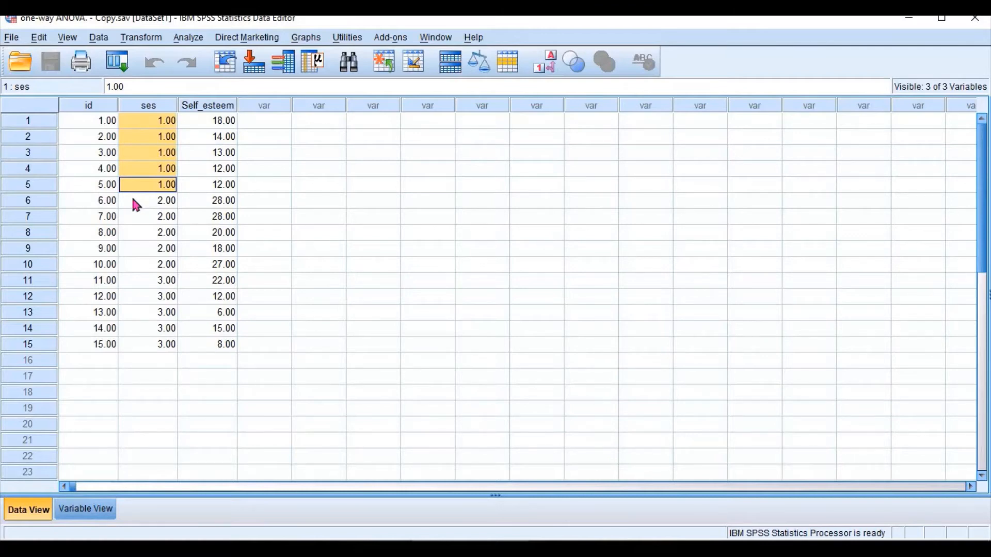
{"action": "left_click_drag", "start_coordinate": [136, 204], "coordinate": [164, 342]}
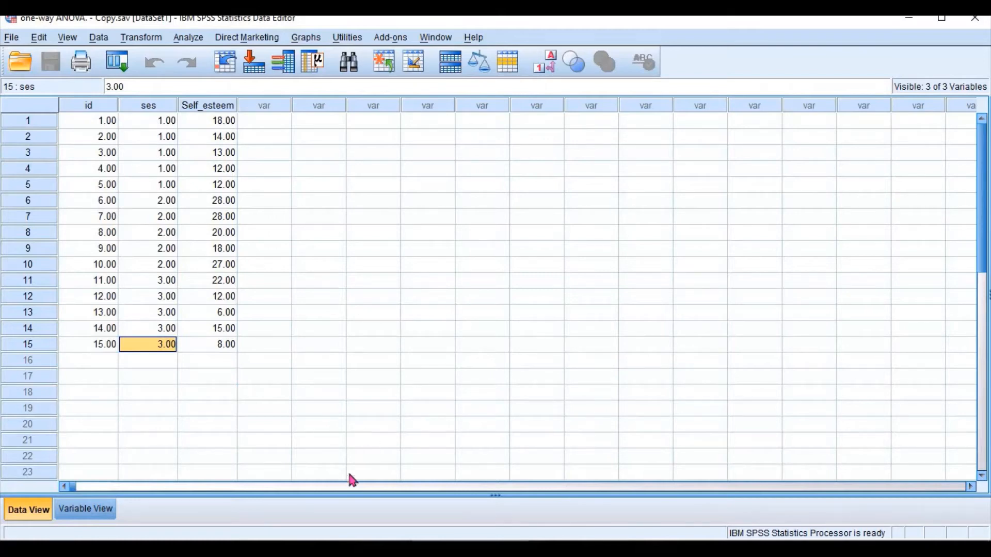
Switch to the Word document and read the ANOVA Assumptions on page 3, marking the one on normally distributed data
{"action": "mouse_move", "coordinate": [317, 551]}
{"action": "left_click", "coordinate": [317, 496]}
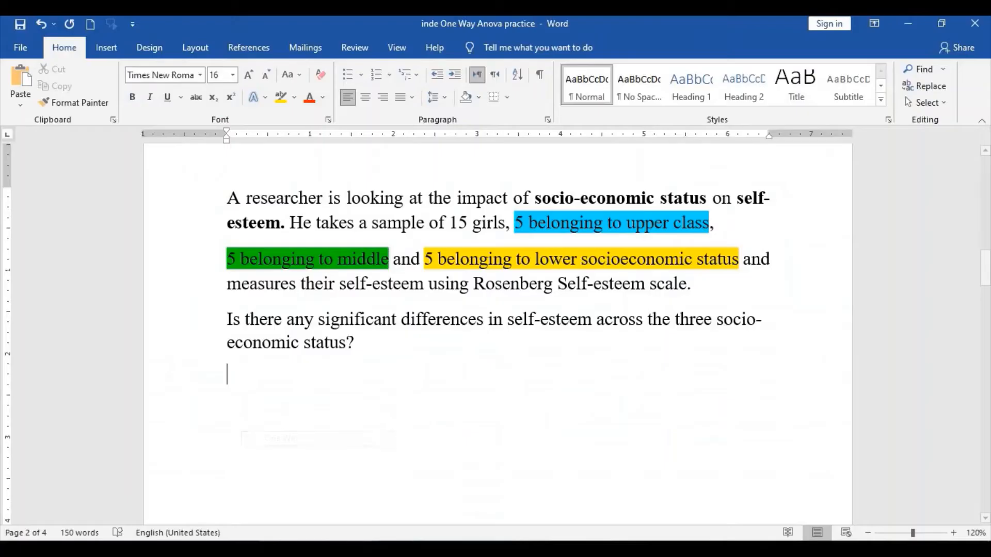
{"action": "key", "text": "Down"}
{"action": "key", "text": "Down"}
{"action": "key", "text": "Down"}
{"action": "key", "text": "Down"}
{"action": "key", "text": "Down"}
{"action": "key", "text": "Down"}
{"action": "key", "text": "Down"}
{"action": "key", "text": "Down"}
{"action": "key", "text": "Down"}
{"action": "key", "text": "Down"}
{"action": "key", "text": "Down"}
{"action": "key", "text": "Down"}
{"action": "key", "text": "Down"}
{"action": "key", "text": "Down"}
{"action": "key", "text": "Down"}
{"action": "key", "text": "Down"}
{"action": "key", "text": "Down"}
{"action": "key", "text": "Down"}
{"action": "key", "text": "Down"}
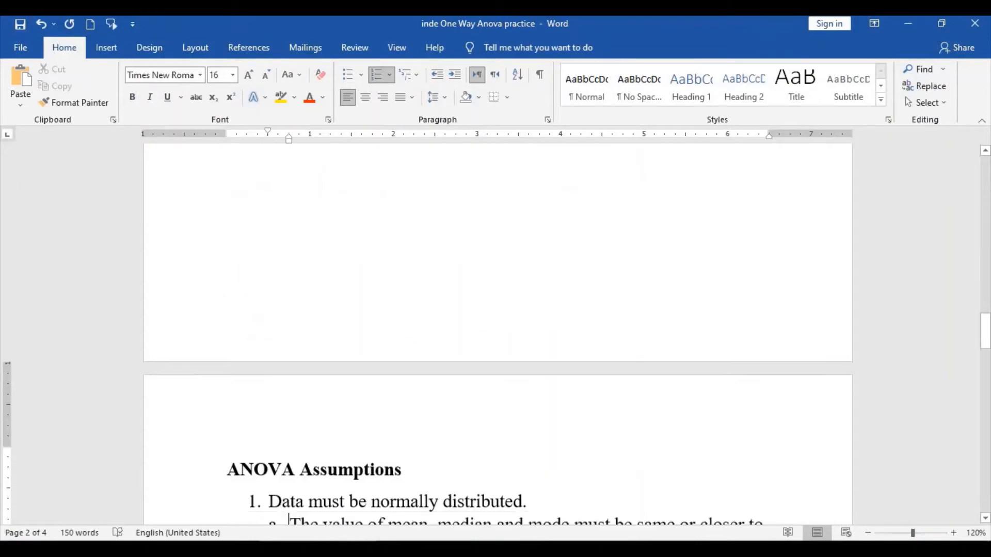
{"action": "key", "text": "Down"}
{"action": "key", "text": "Down"}
{"action": "key", "text": "Down"}
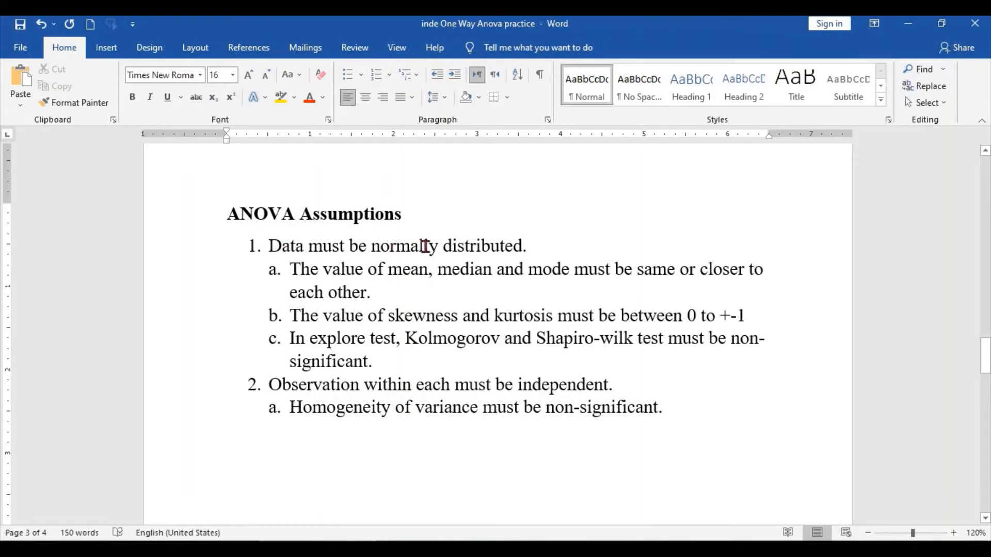
{"action": "left_click_drag", "start_coordinate": [265, 243], "coordinate": [544, 248]}
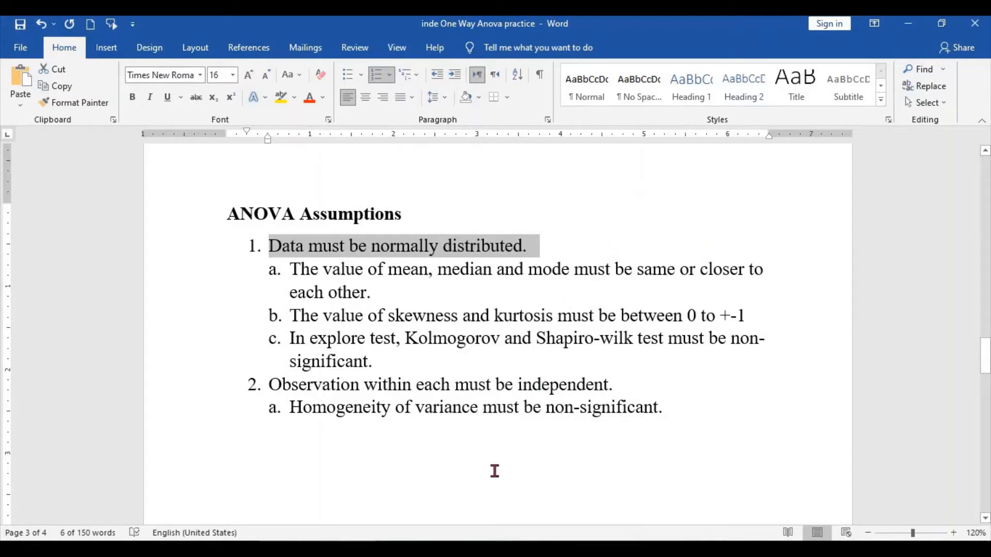
Switch to SPSS Statistics and set up a fresh Frequencies analysis with Self_esteem as its only variable
{"action": "mouse_move", "coordinate": [472, 549]}
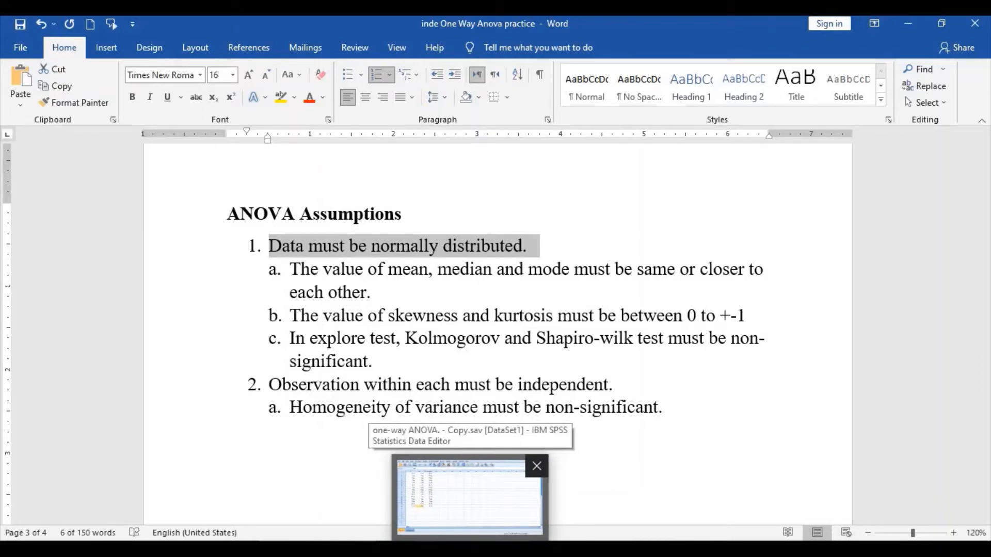
{"action": "left_click", "coordinate": [472, 549]}
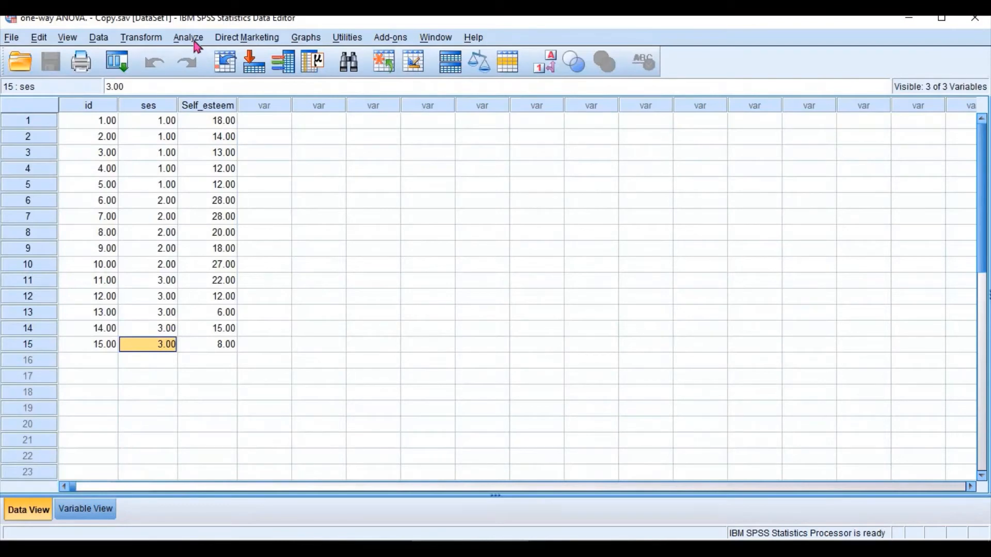
{"action": "left_click", "coordinate": [190, 37]}
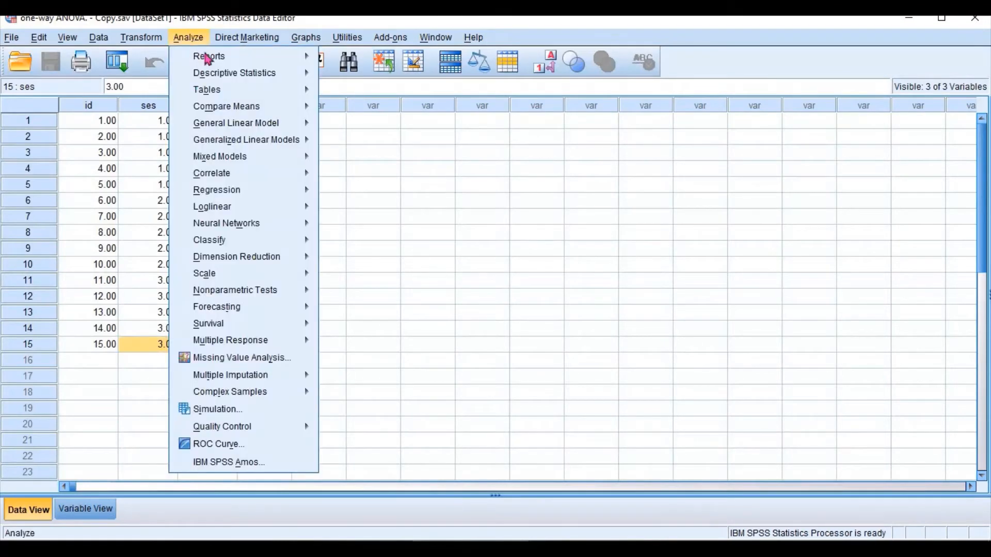
{"action": "mouse_move", "coordinate": [252, 74]}
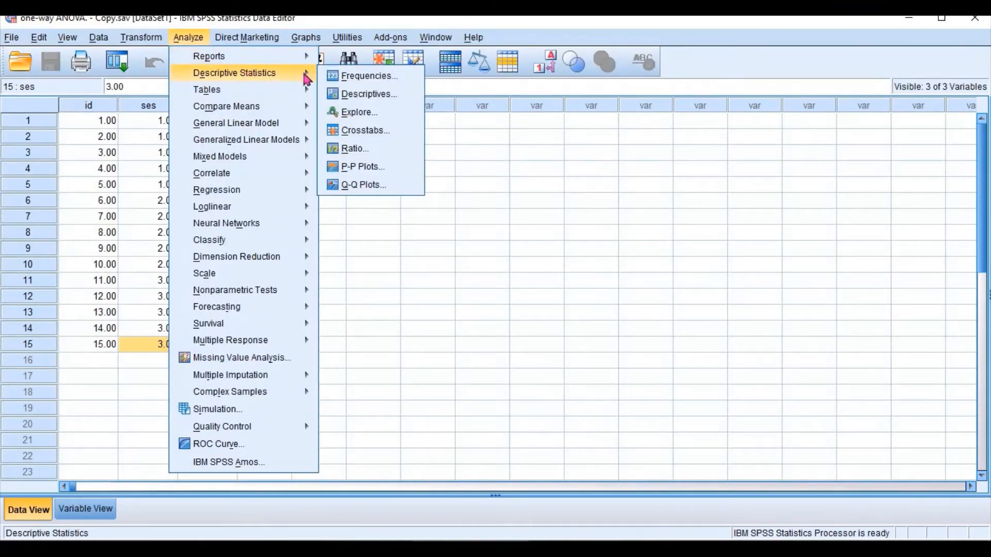
{"action": "left_click", "coordinate": [408, 80]}
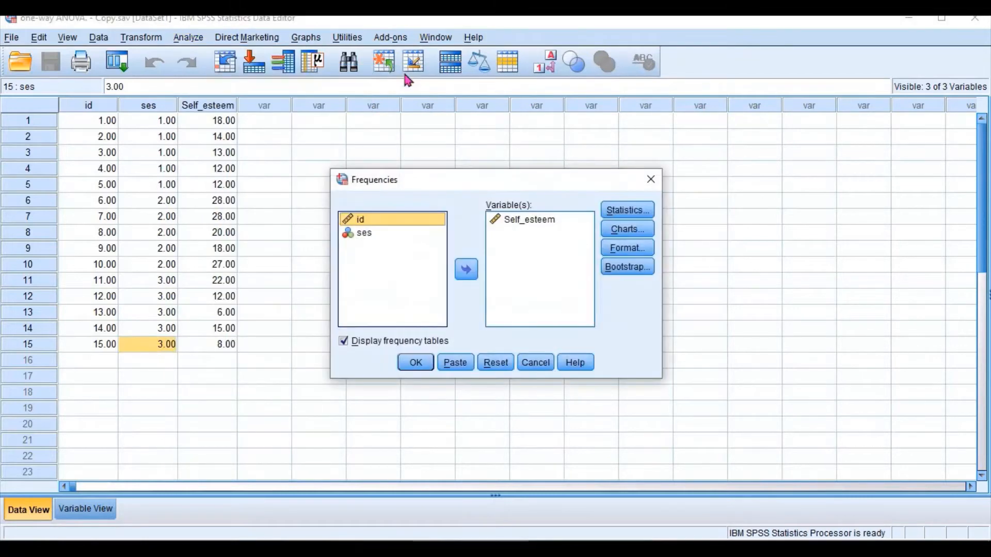
{"action": "left_click", "coordinate": [495, 363]}
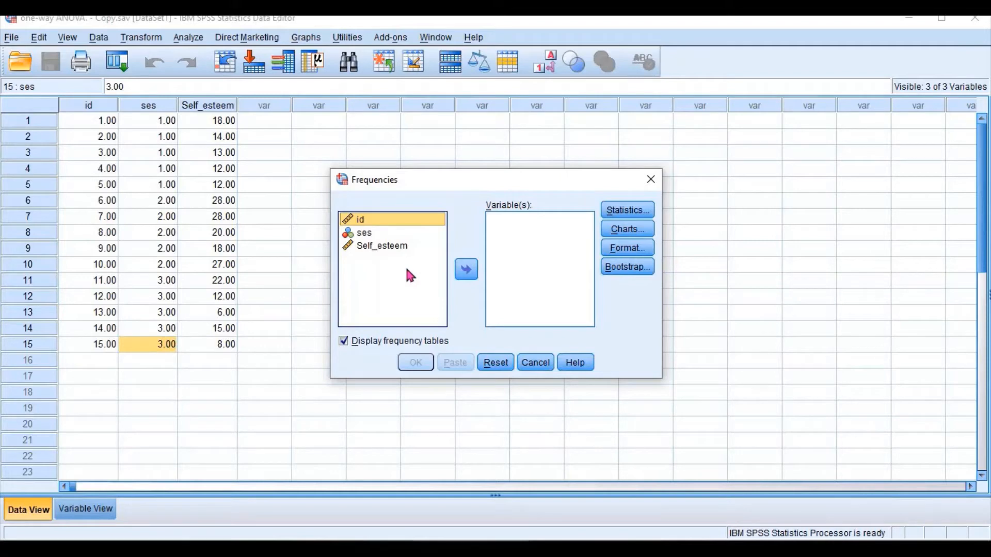
{"action": "left_click", "coordinate": [384, 246]}
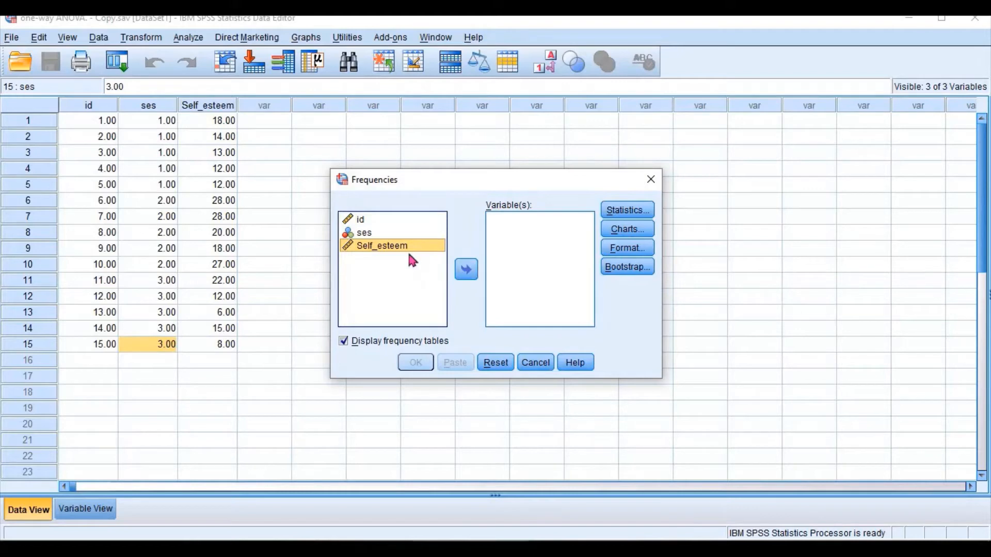
{"action": "left_click", "coordinate": [465, 269]}
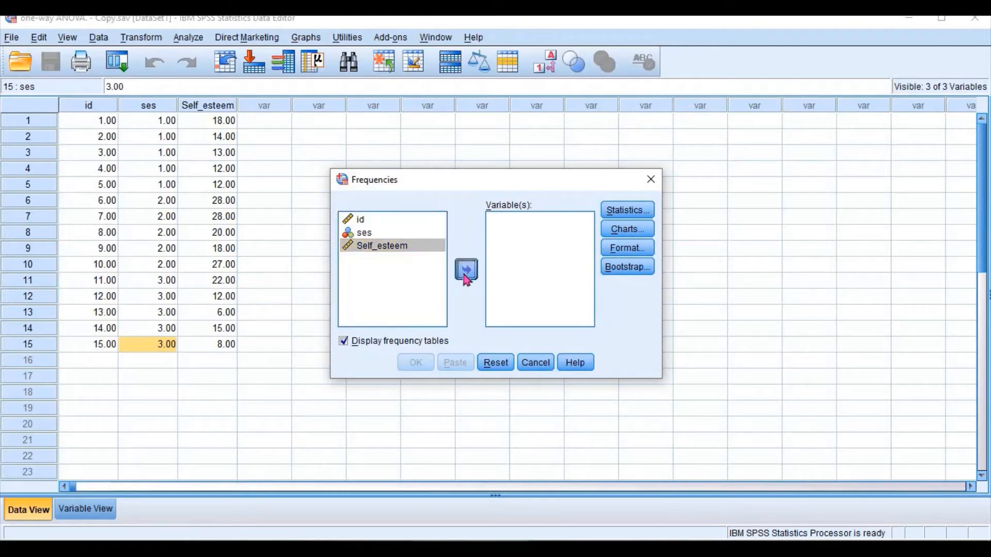
Request the mean, median, mode, skewness and kurtosis for the Frequencies analysis and run it
{"action": "left_click", "coordinate": [612, 211]}
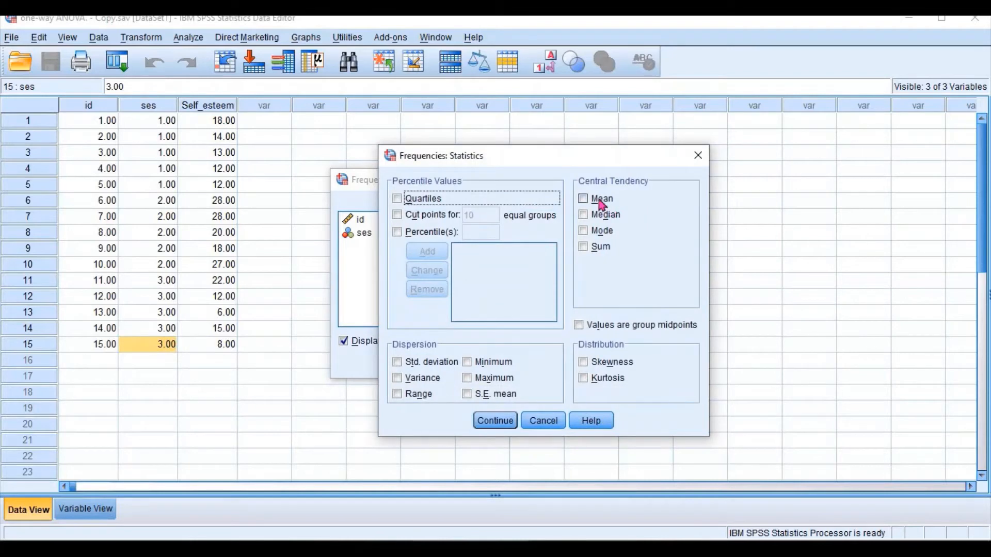
{"action": "left_click", "coordinate": [600, 200]}
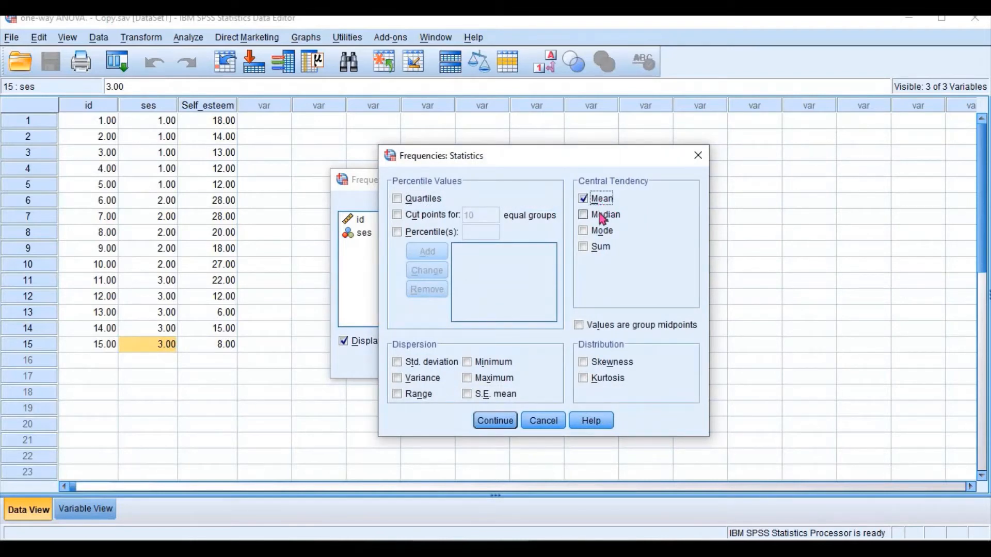
{"action": "left_click", "coordinate": [602, 216]}
{"action": "left_click", "coordinate": [601, 231]}
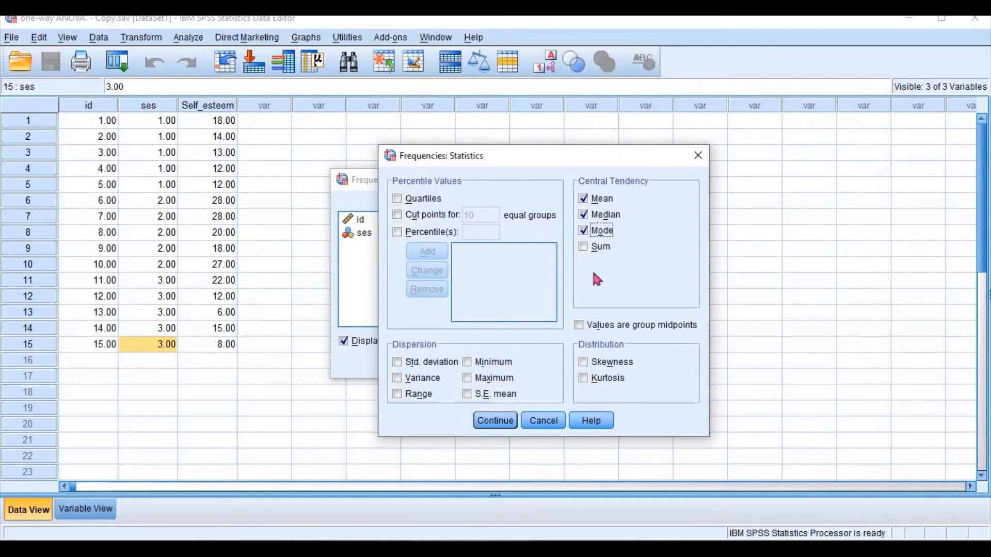
{"action": "left_click", "coordinate": [604, 365]}
{"action": "left_click", "coordinate": [601, 379]}
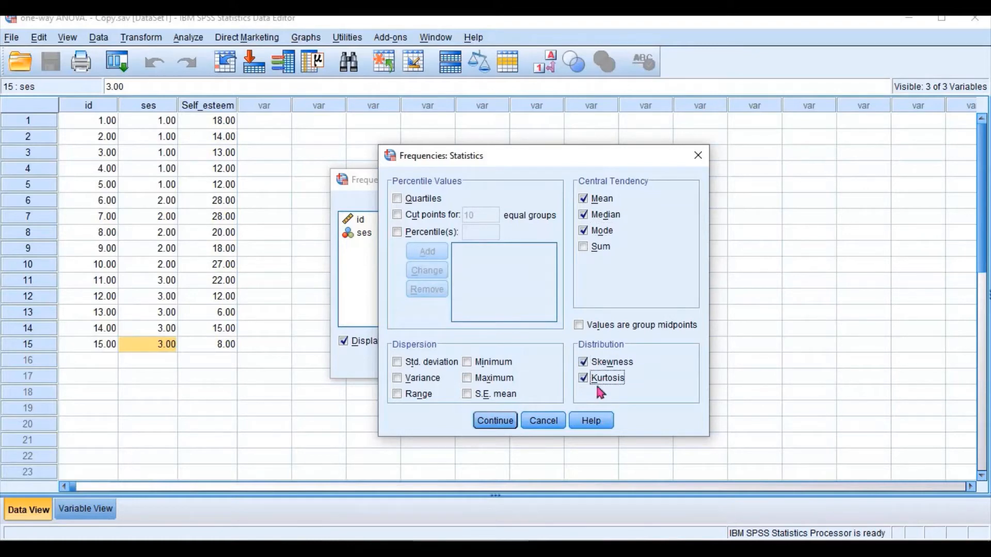
{"action": "left_click", "coordinate": [492, 421]}
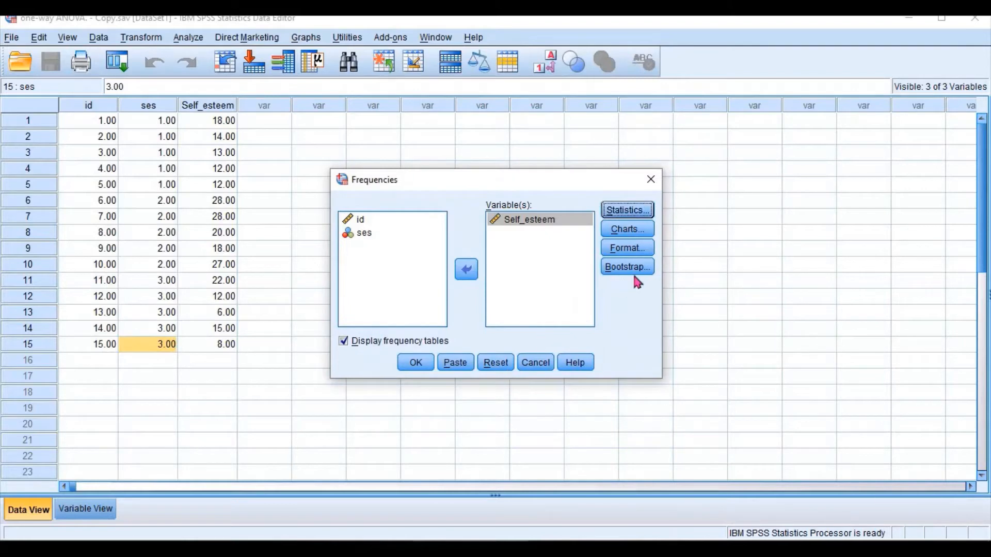
{"action": "left_click", "coordinate": [414, 365]}
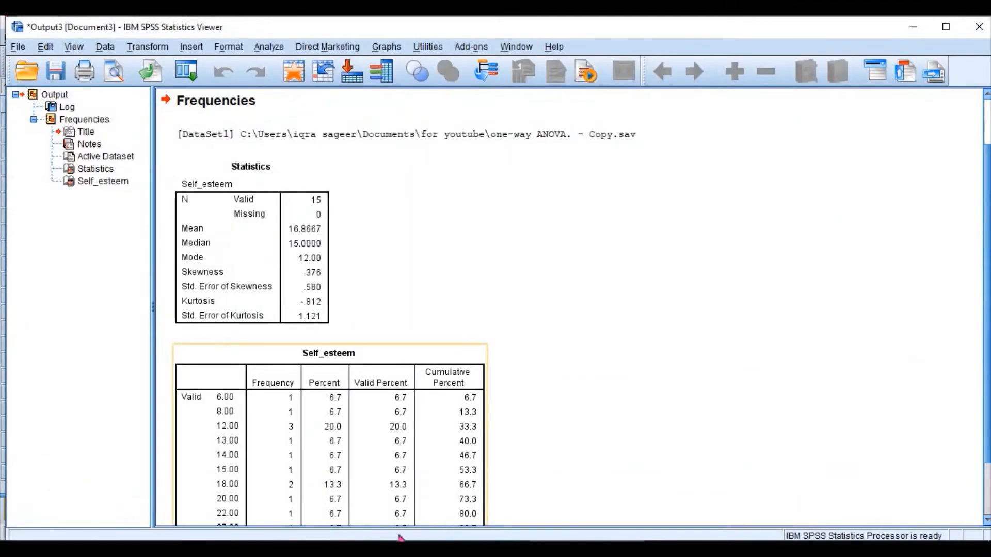
Compare the mean, median and mode condition in the Word document with the Self_esteem Statistics table in the SPSS output
{"action": "left_click", "coordinate": [321, 540]}
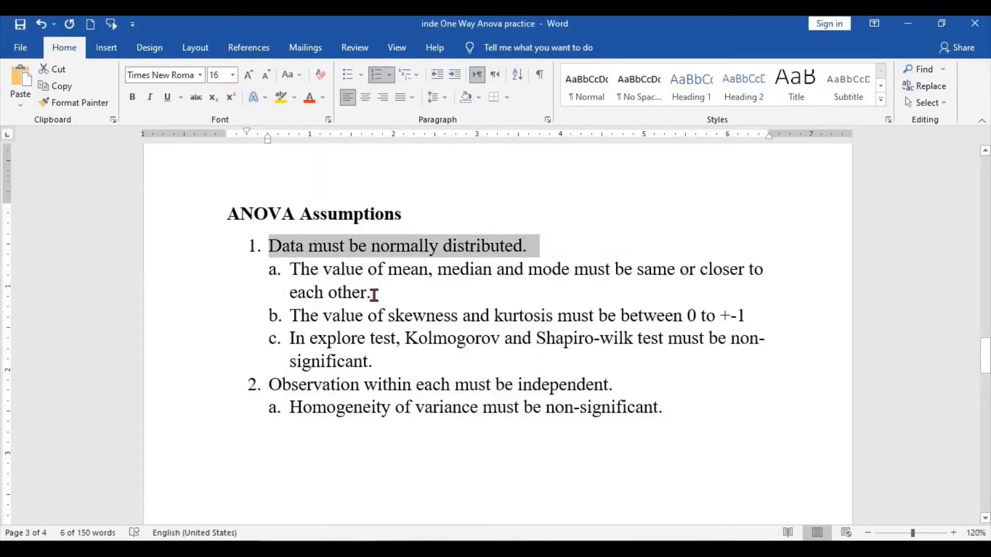
{"action": "left_click", "coordinate": [372, 292]}
{"action": "triple_click", "coordinate": [303, 273]}
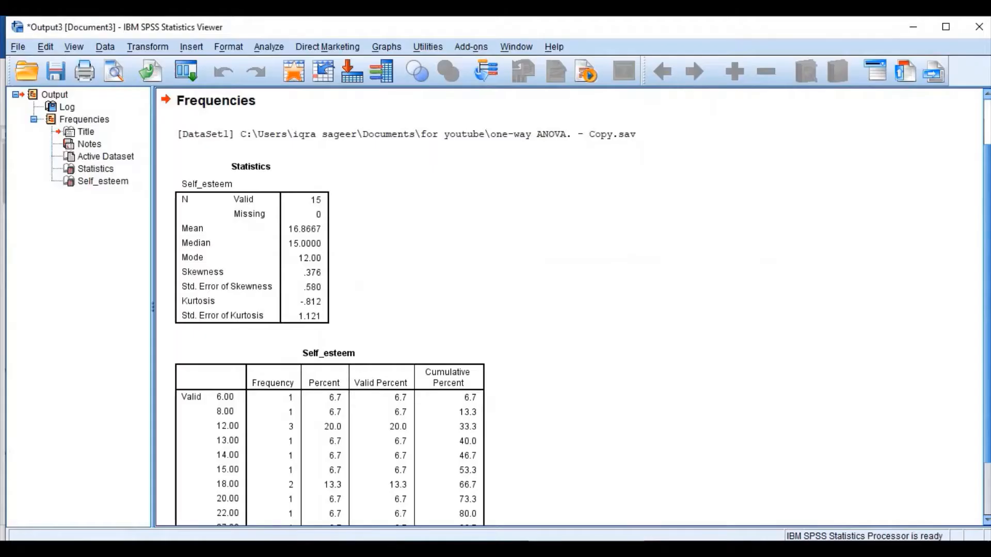
{"action": "left_click", "coordinate": [309, 213]}
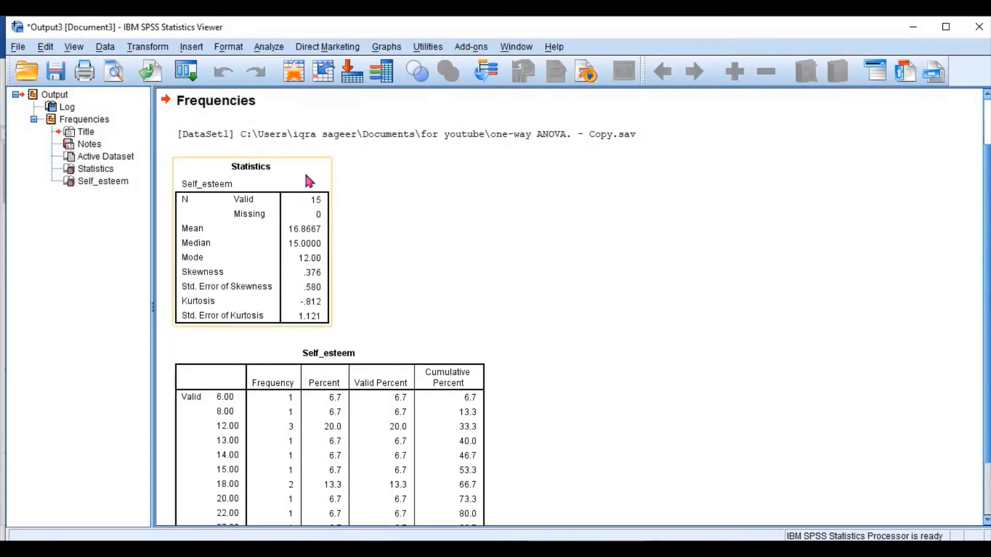
{"action": "left_click", "coordinate": [309, 180]}
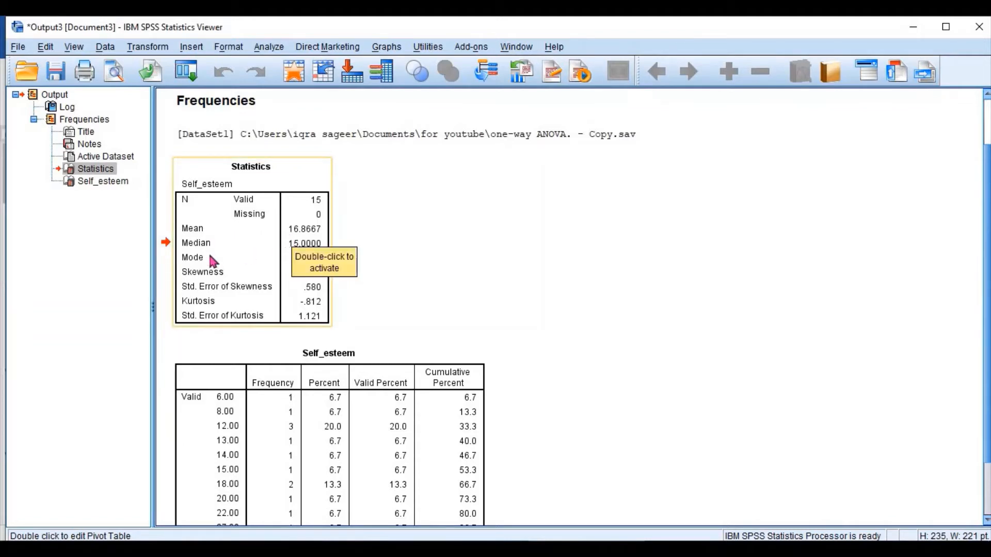
{"action": "left_click", "coordinate": [418, 257]}
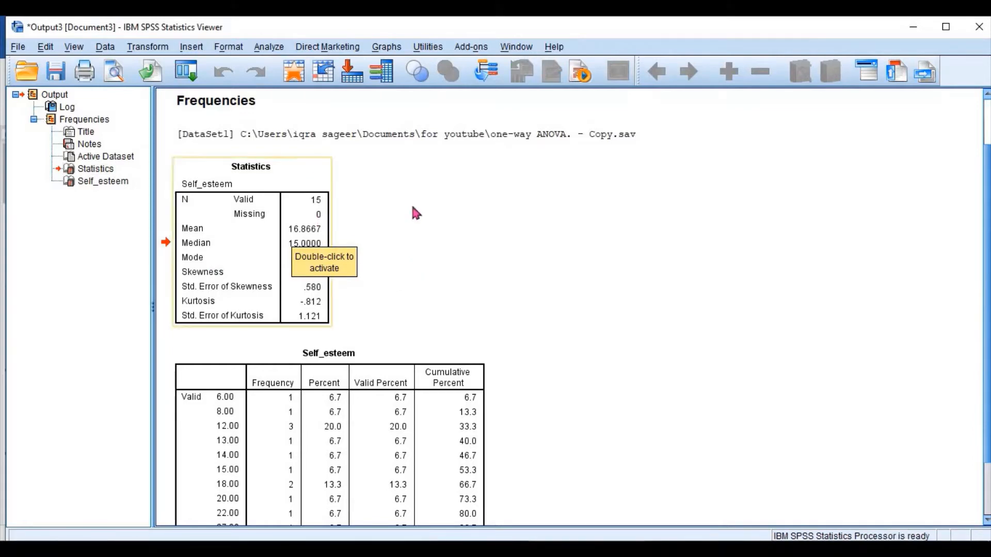
{"action": "left_click", "coordinate": [304, 184]}
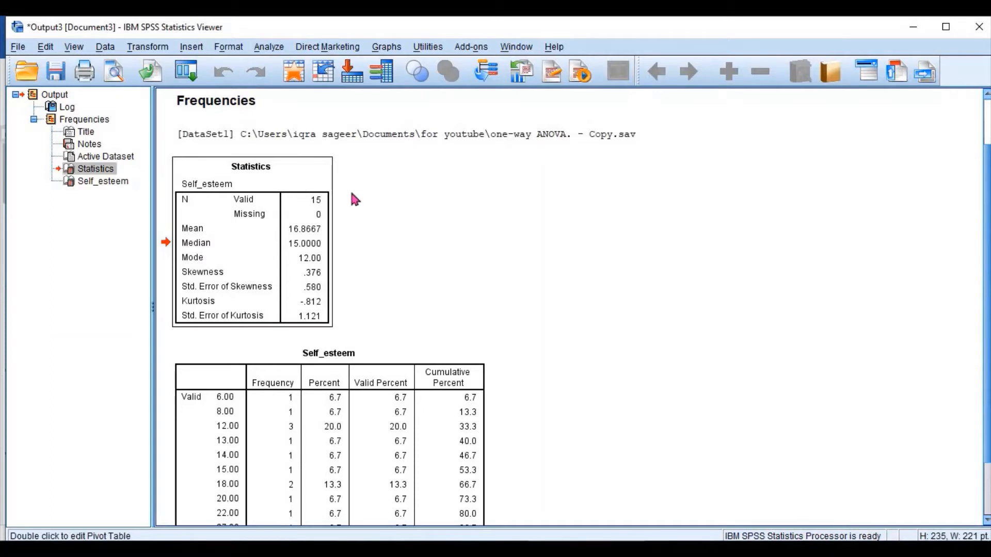
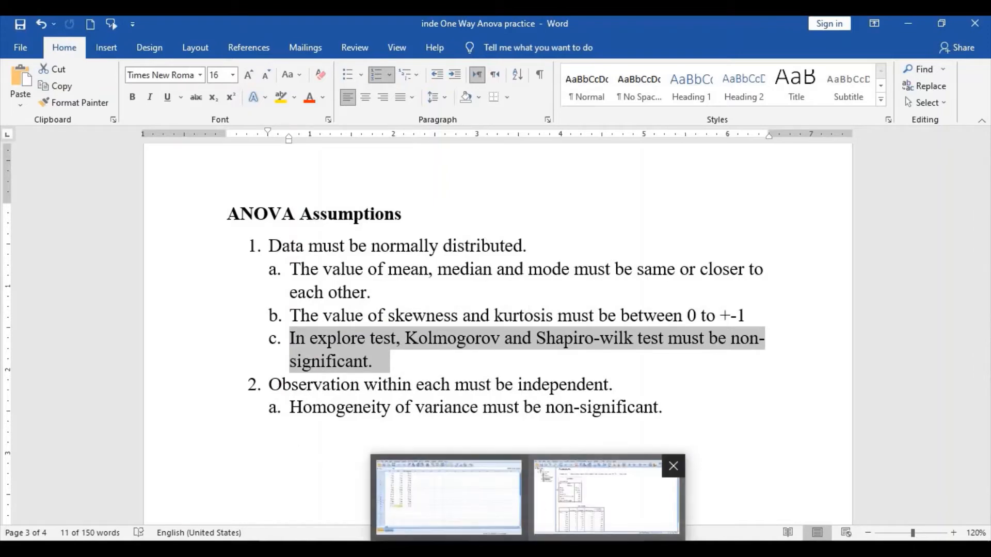
Switch to the SPSS Data Editor and set up a fresh Explore analysis with Self_esteem as the only dependent variable
{"action": "left_click", "coordinate": [444, 495]}
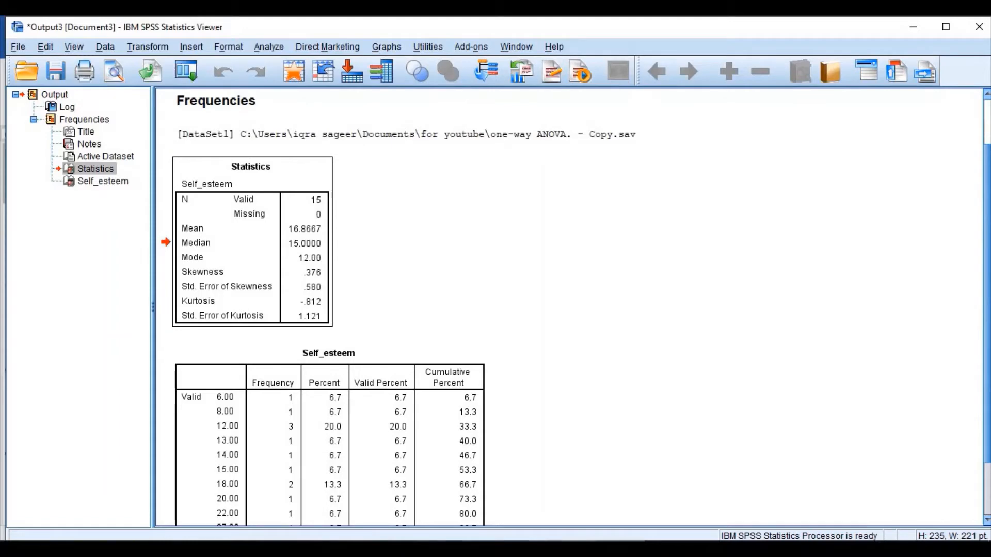
{"action": "left_click", "coordinate": [459, 531]}
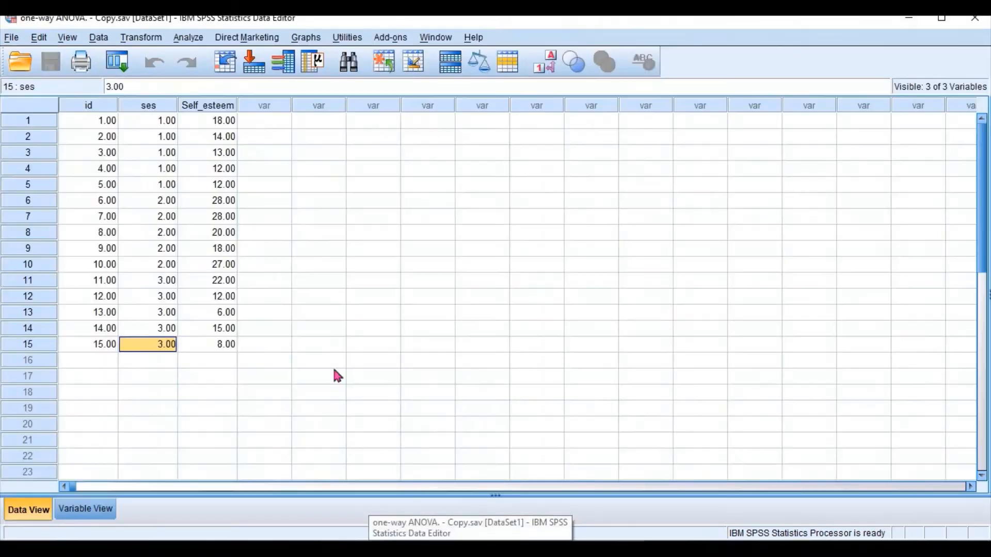
{"action": "left_click", "coordinate": [188, 38]}
{"action": "mouse_move", "coordinate": [237, 71]}
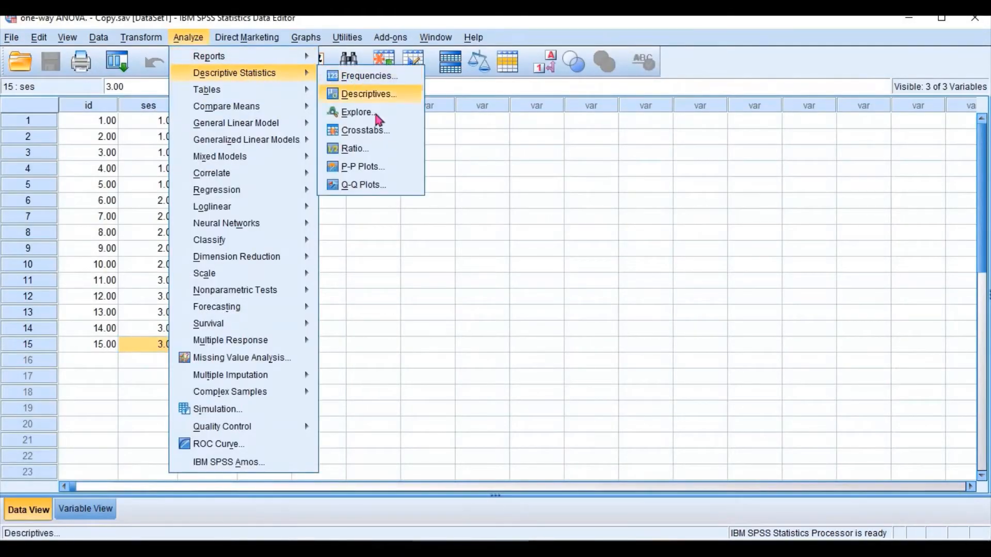
{"action": "left_click", "coordinate": [396, 116]}
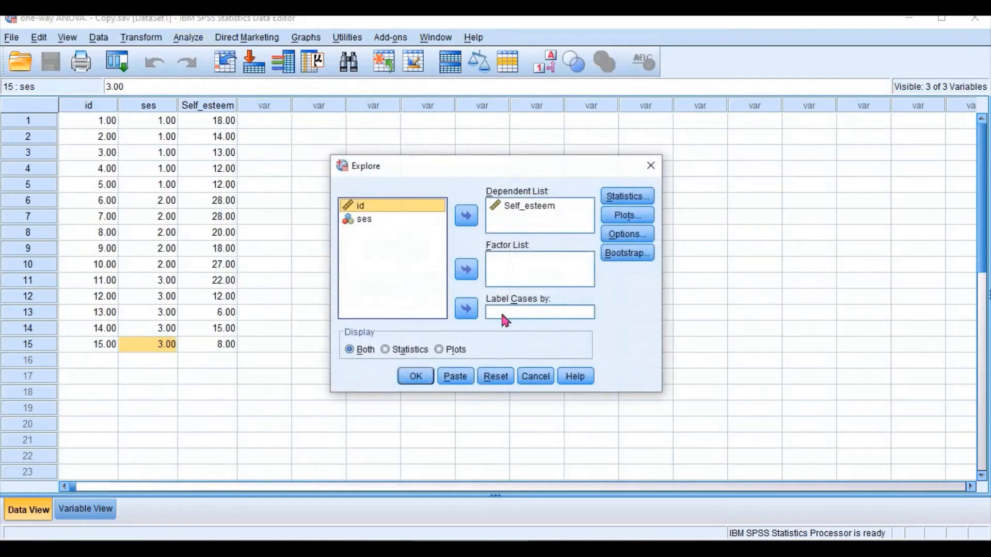
{"action": "left_click", "coordinate": [503, 378]}
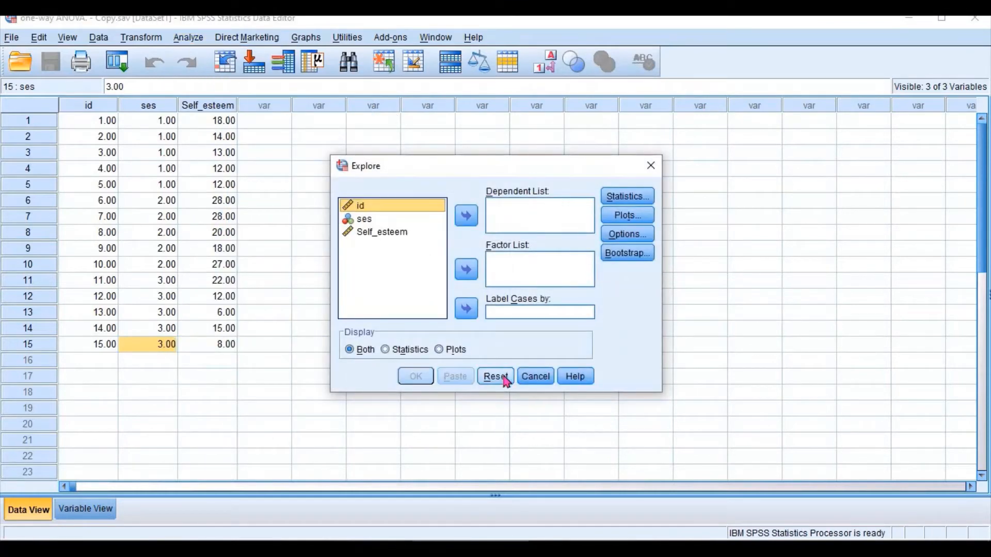
{"action": "left_click", "coordinate": [405, 234]}
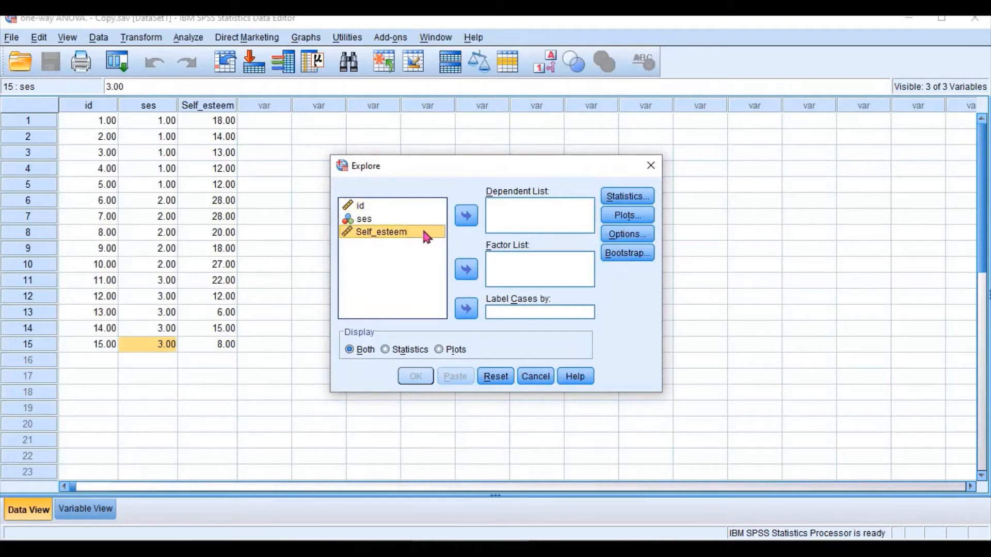
{"action": "left_click", "coordinate": [467, 216]}
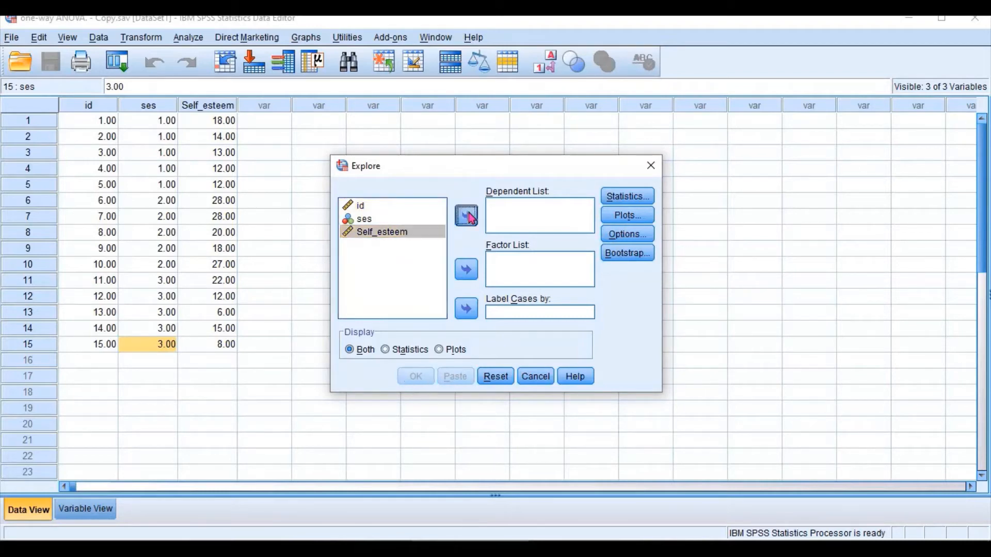
Turn off stem-and-leaf and boxplots, request normality plots with tests for the Explore analysis, and run it
{"action": "left_click", "coordinate": [642, 218]}
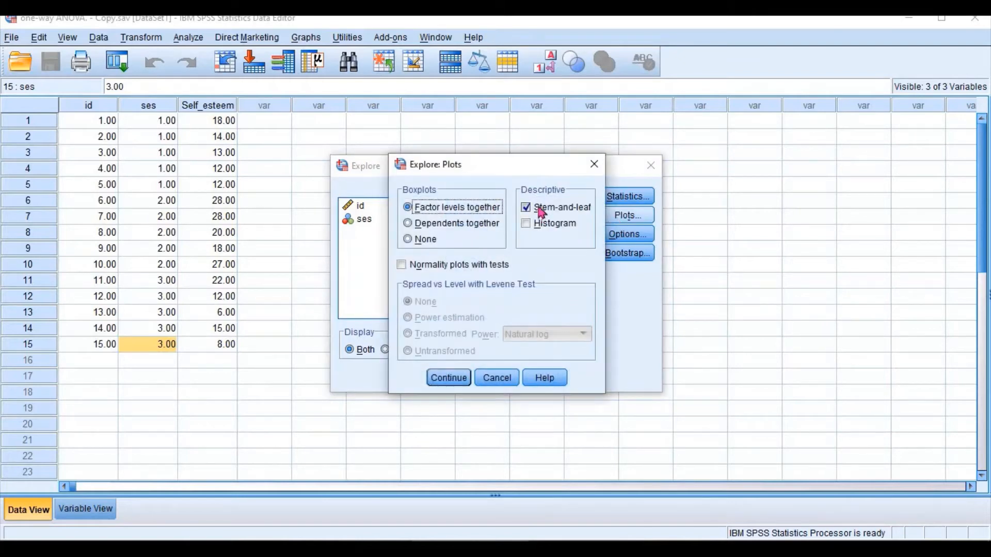
{"action": "left_click", "coordinate": [549, 211]}
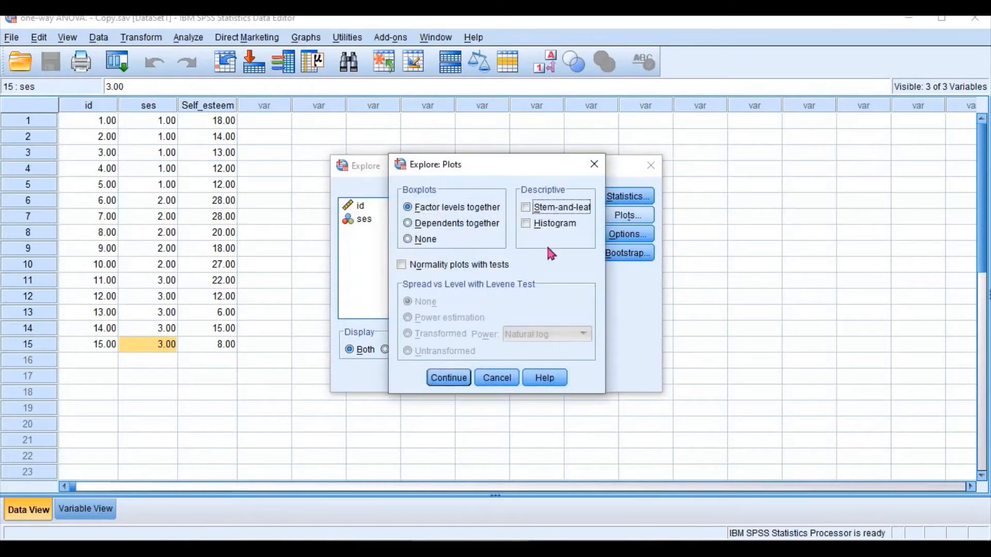
{"action": "left_click", "coordinate": [421, 241]}
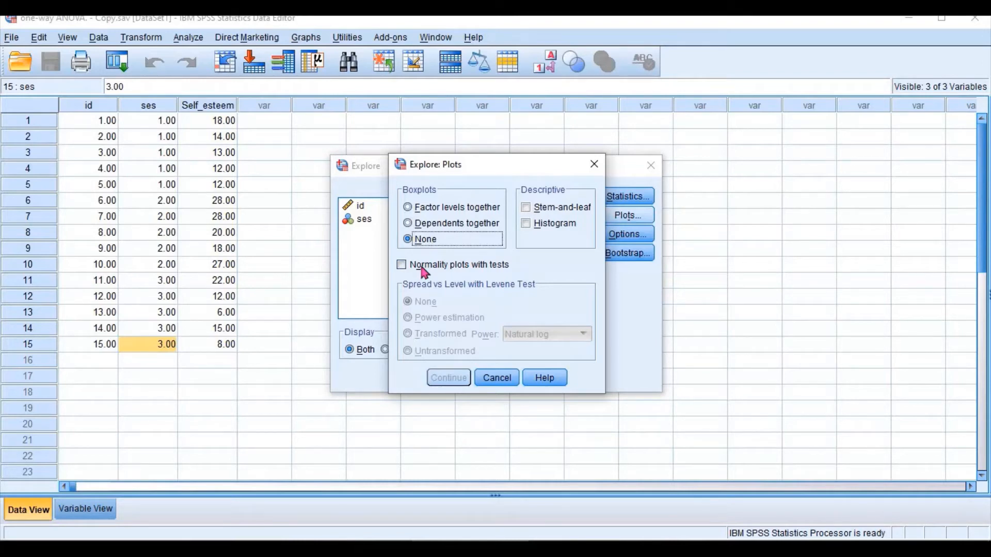
{"action": "left_click", "coordinate": [425, 272]}
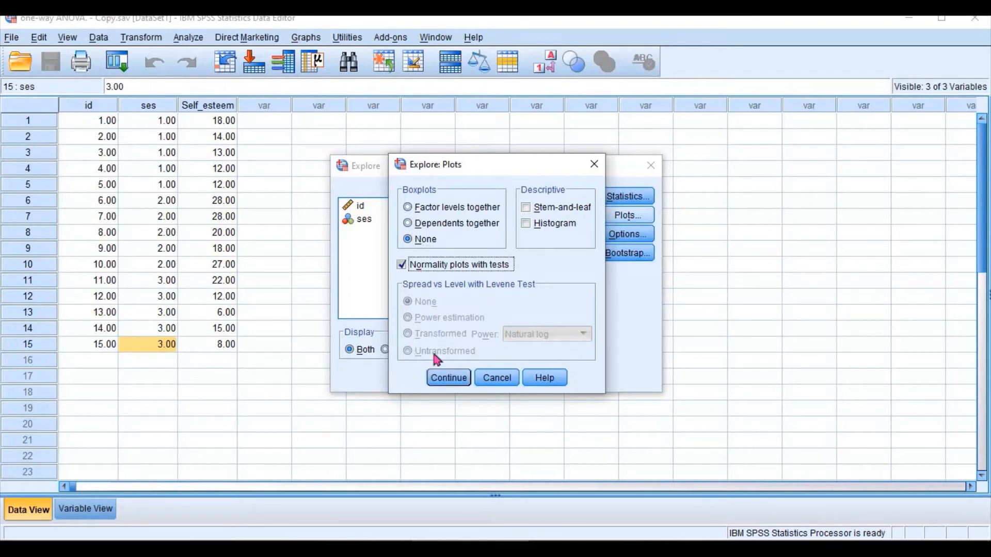
{"action": "left_click", "coordinate": [447, 379]}
{"action": "left_click", "coordinate": [415, 378]}
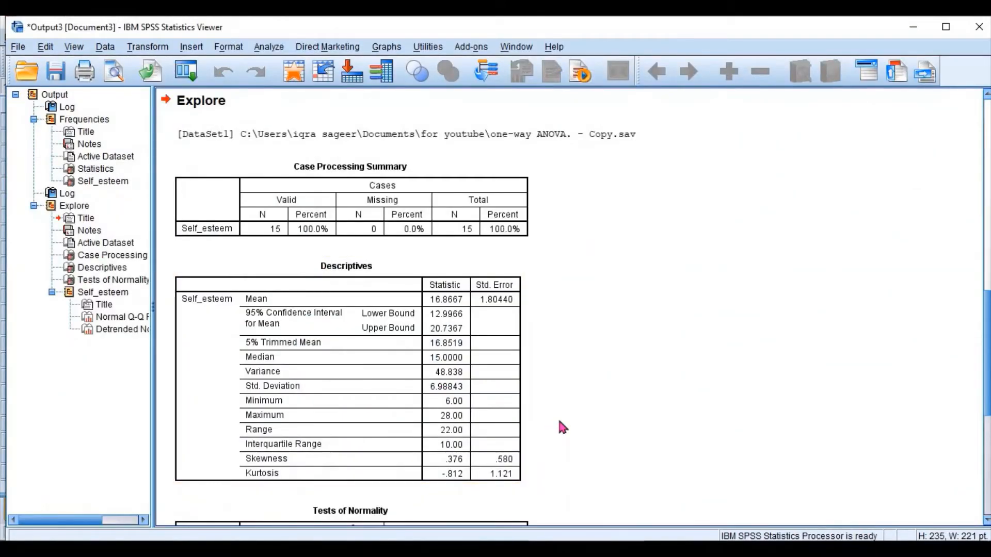
Examine the Kolmogorov-Smirnov and Shapiro-Wilk significance values in the Tests of Normality table of the Explore output
{"action": "left_click_drag", "start_coordinate": [985, 349], "coordinate": [978, 331]}
{"action": "left_click", "coordinate": [468, 341]}
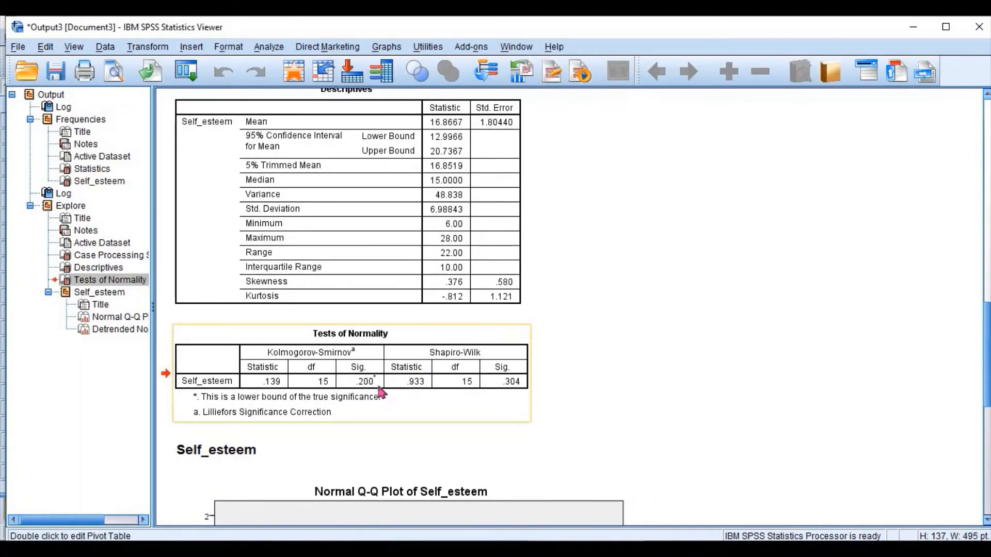
{"action": "double_click", "coordinate": [350, 386]}
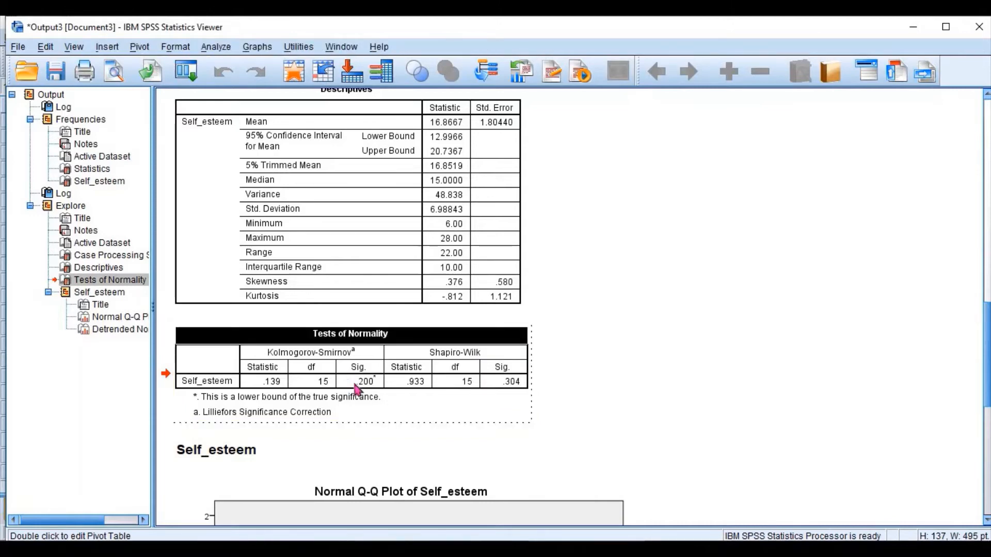
{"action": "mouse_move", "coordinate": [362, 390]}
{"action": "left_click", "coordinate": [345, 386]}
{"action": "double_click", "coordinate": [344, 385]}
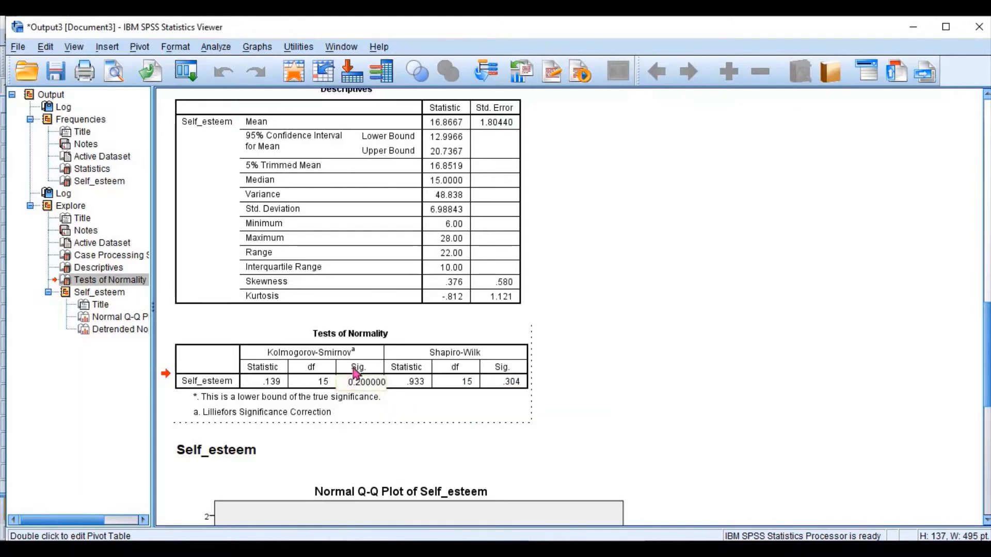
{"action": "left_click", "coordinate": [354, 371]}
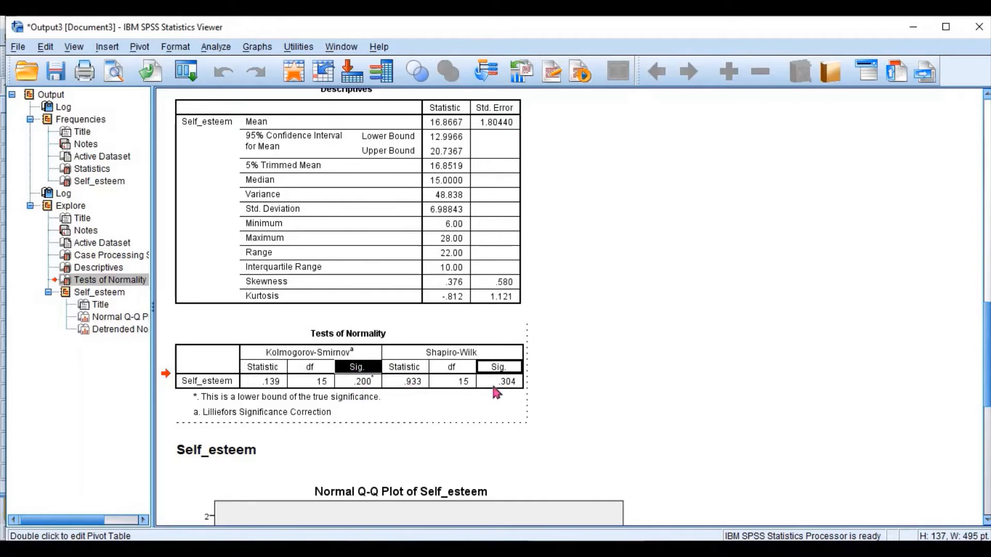
{"action": "left_click", "coordinate": [522, 333]}
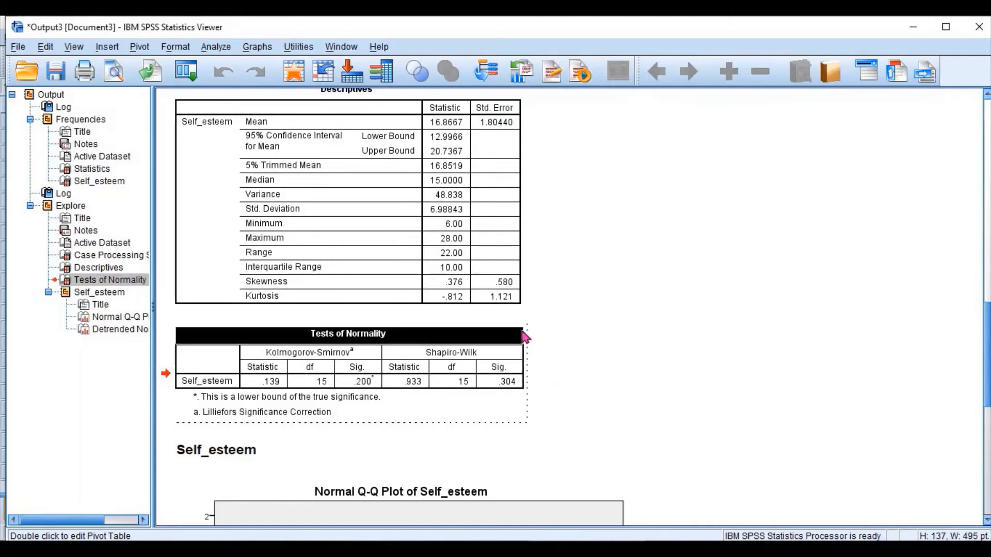
{"action": "left_click", "coordinate": [560, 372]}
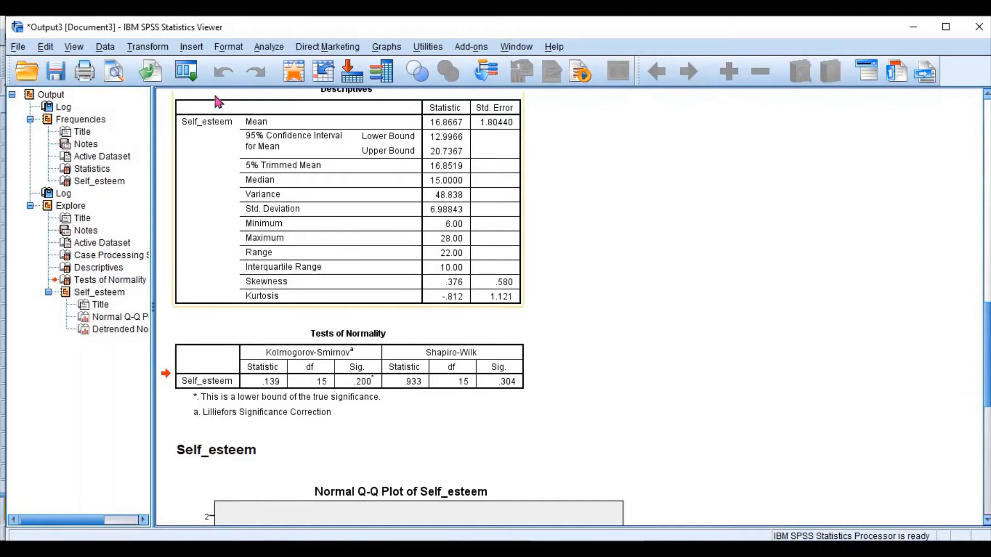
Set up a fresh One-Way ANOVA with Self_esteem as the dependent variable and ses as the factor
{"action": "left_click", "coordinate": [266, 52]}
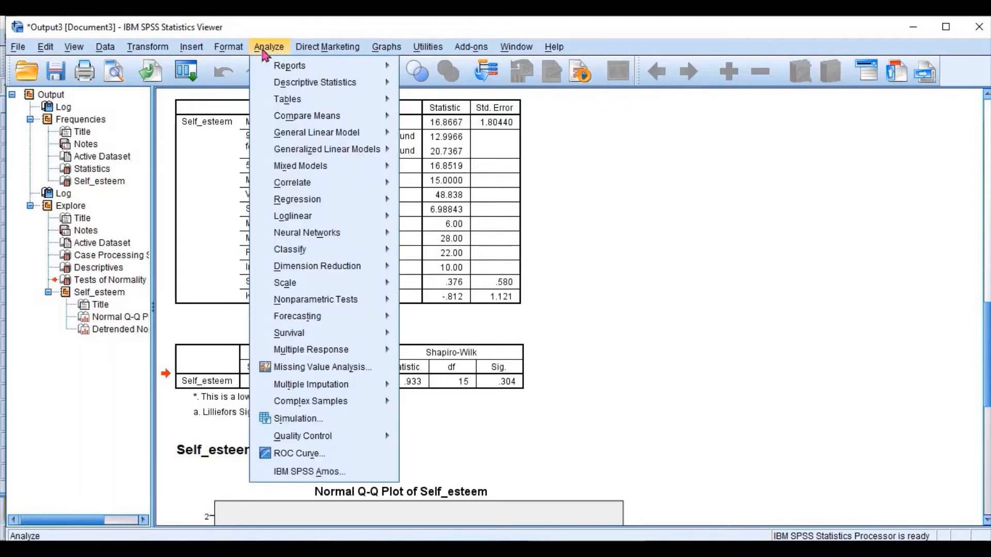
{"action": "mouse_move", "coordinate": [345, 116]}
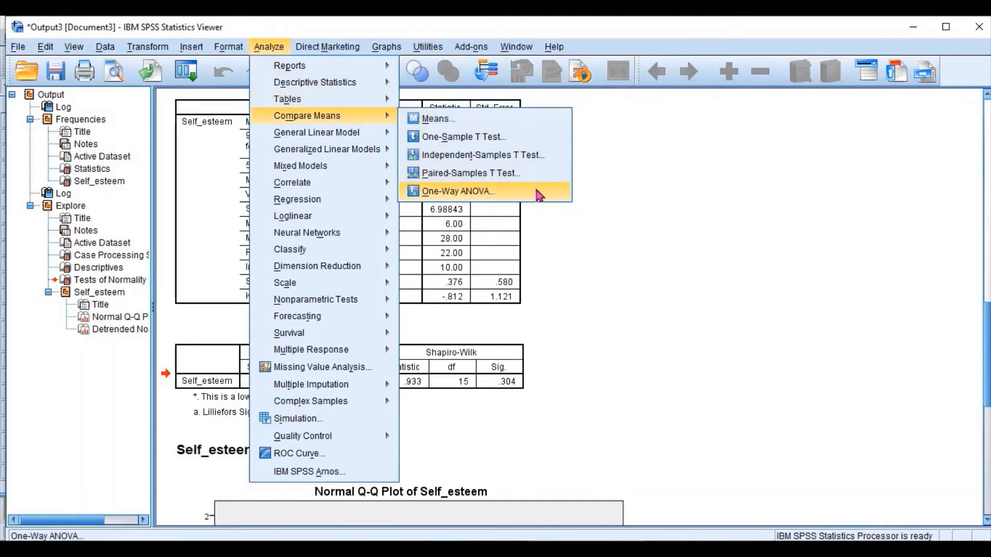
{"action": "left_click", "coordinate": [539, 195]}
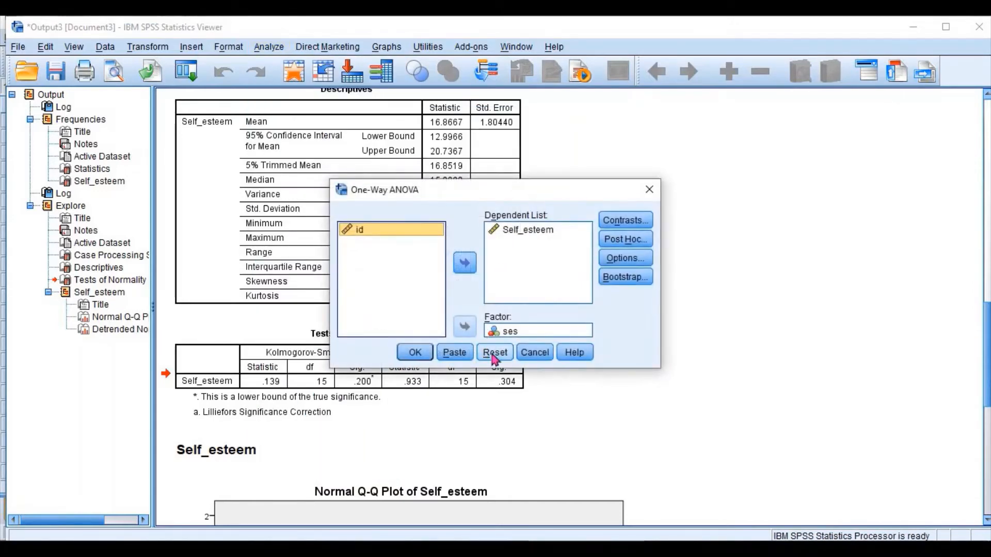
{"action": "left_click", "coordinate": [494, 355]}
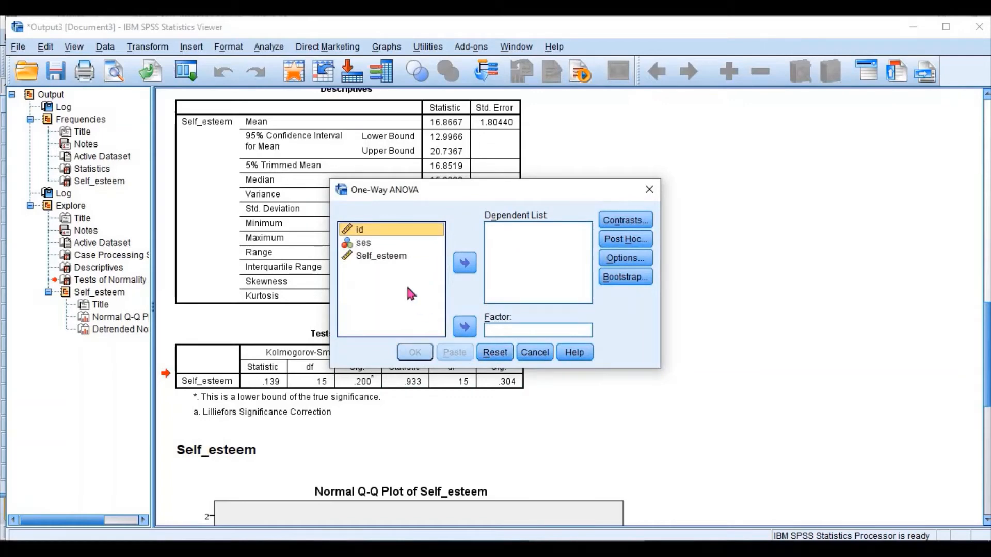
{"action": "left_click", "coordinate": [391, 257]}
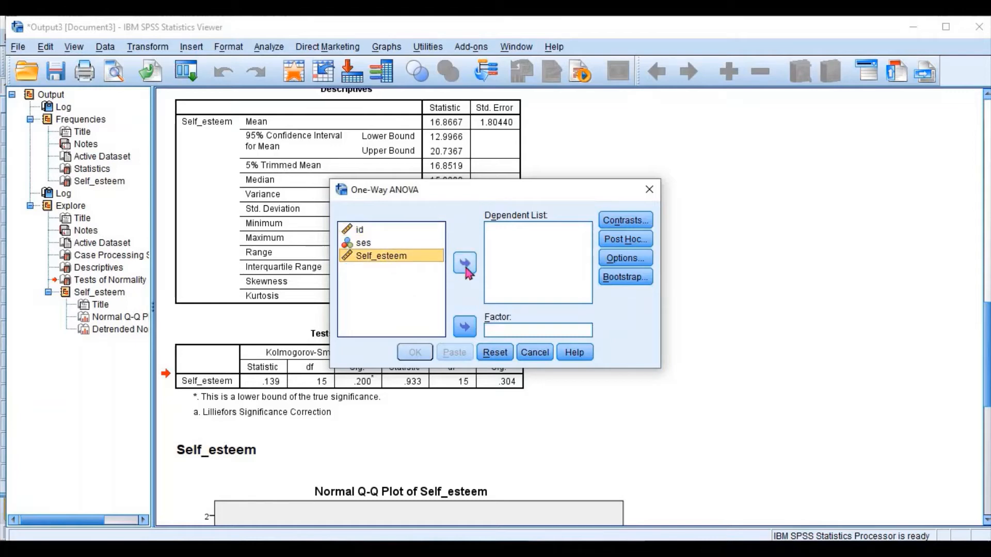
{"action": "left_click", "coordinate": [466, 267]}
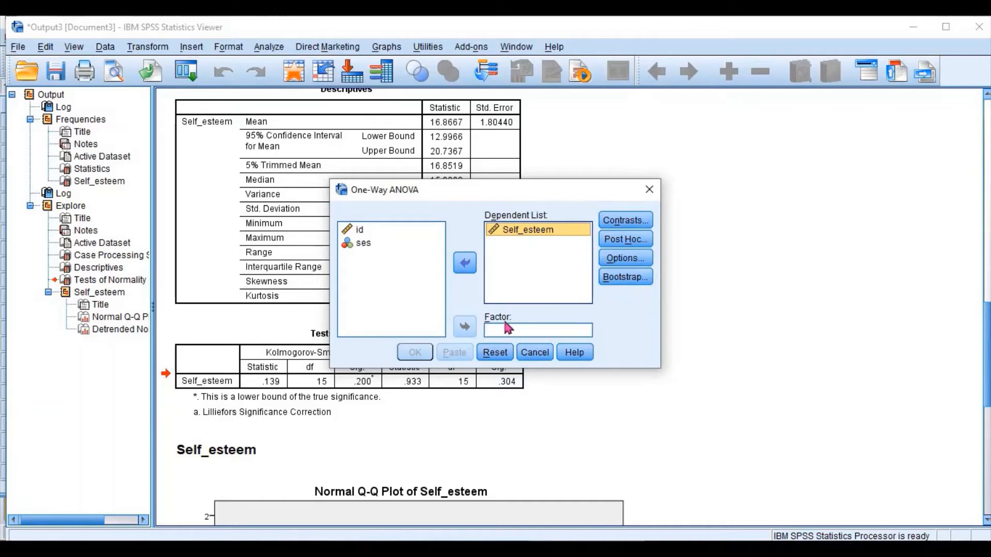
{"action": "left_click", "coordinate": [373, 241]}
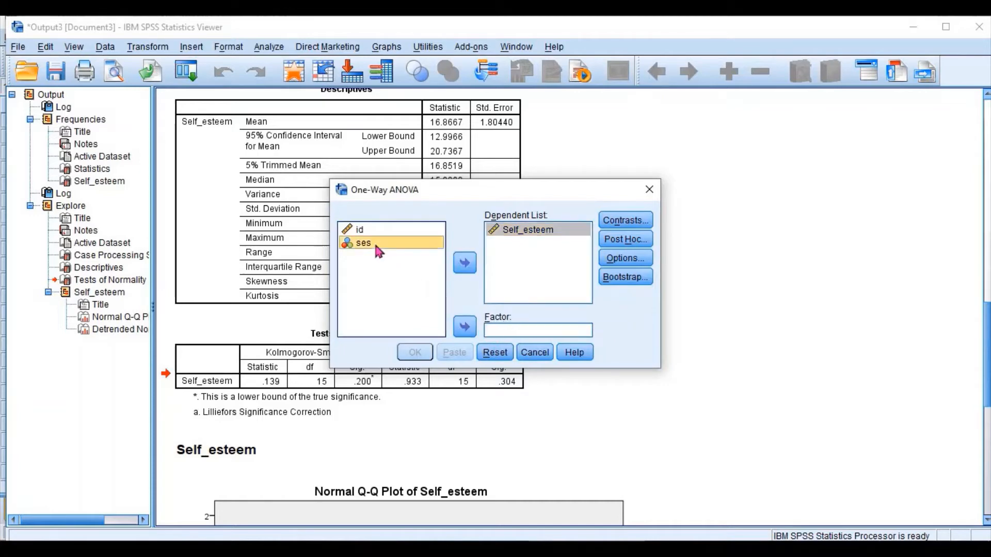
{"action": "left_click", "coordinate": [465, 329]}
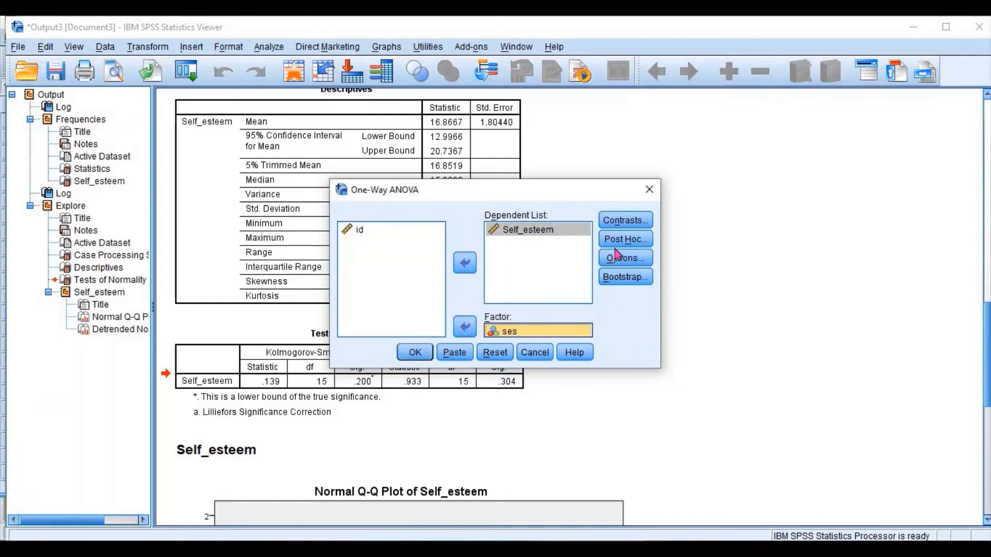
Open the ANOVA's post hoc comparisons and read the Notepad notes on choosing a test for equal and unequal group sizes, marking the key passages
{"action": "left_click", "coordinate": [632, 242]}
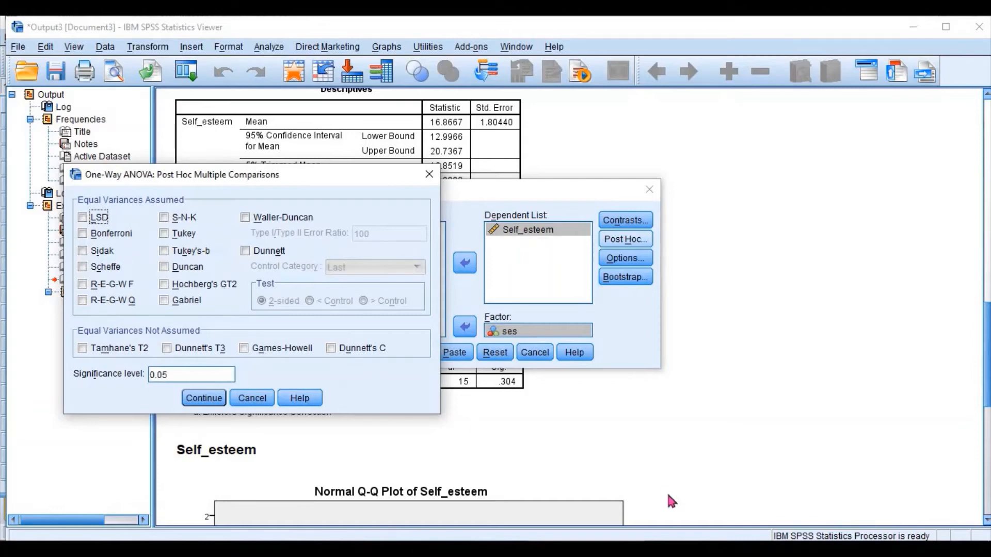
{"action": "left_click", "coordinate": [655, 549]}
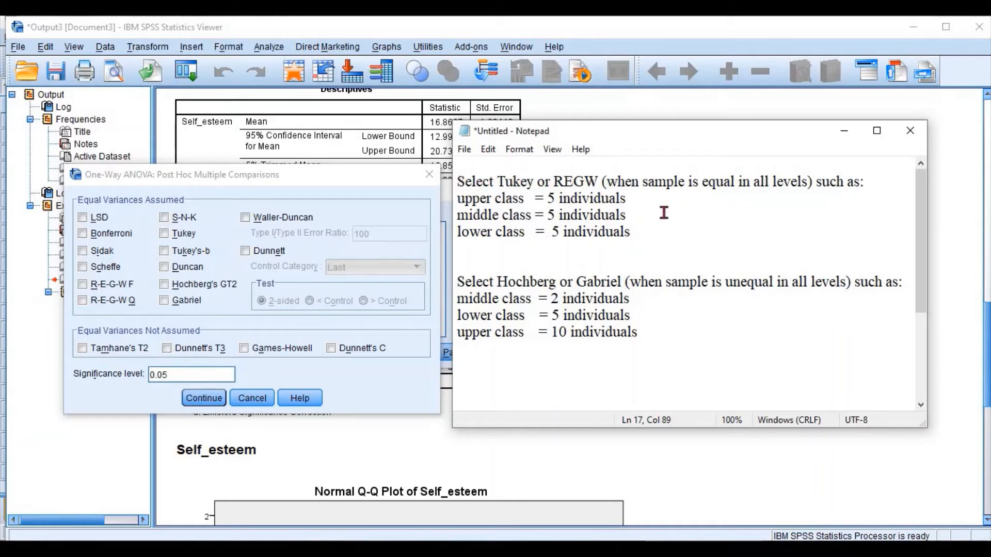
{"action": "left_click_drag", "start_coordinate": [464, 198], "coordinate": [649, 240]}
{"action": "left_click", "coordinate": [649, 239]}
{"action": "left_click_drag", "start_coordinate": [639, 230], "coordinate": [455, 197]}
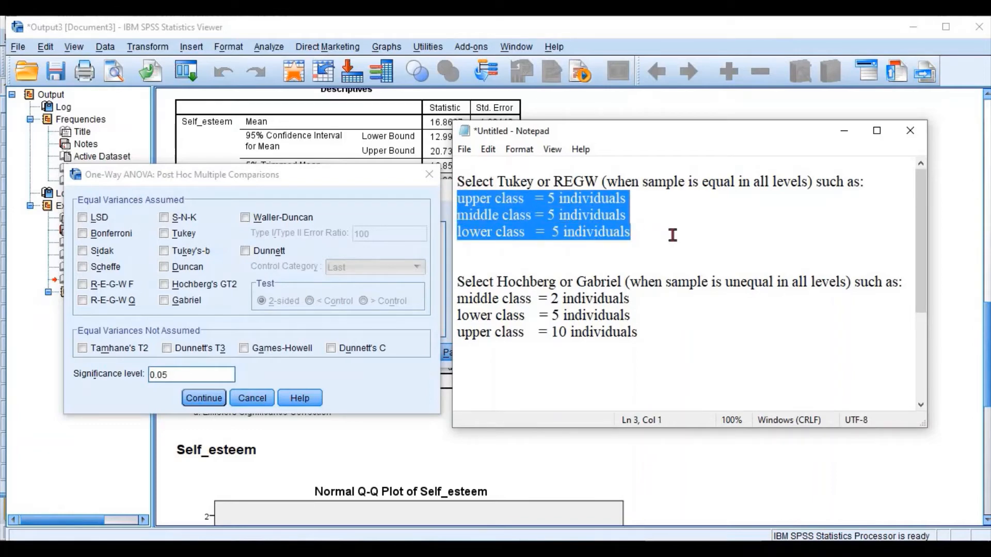
{"action": "left_click", "coordinate": [643, 184]}
{"action": "left_click_drag", "start_coordinate": [644, 183], "coordinate": [680, 183]}
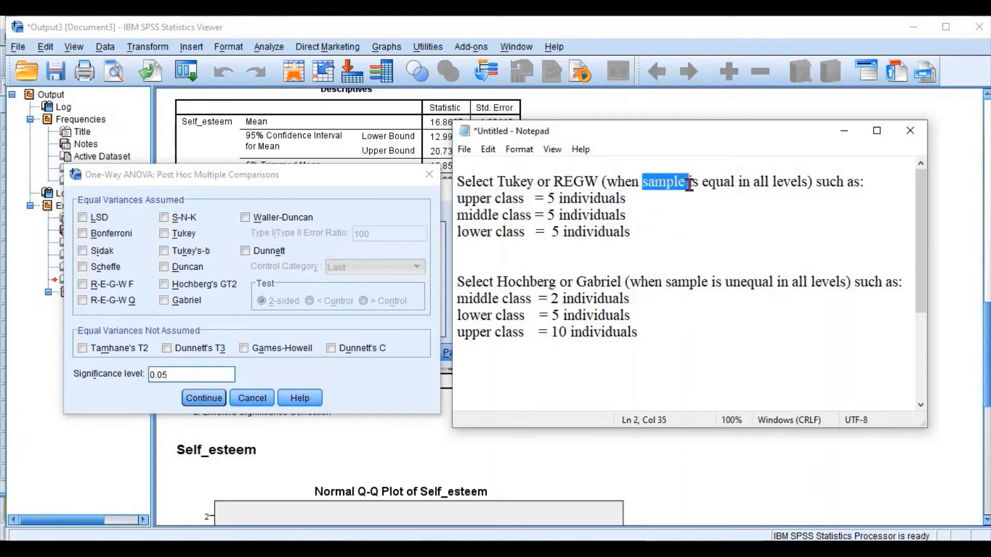
{"action": "left_click_drag", "start_coordinate": [690, 185], "coordinate": [812, 184]}
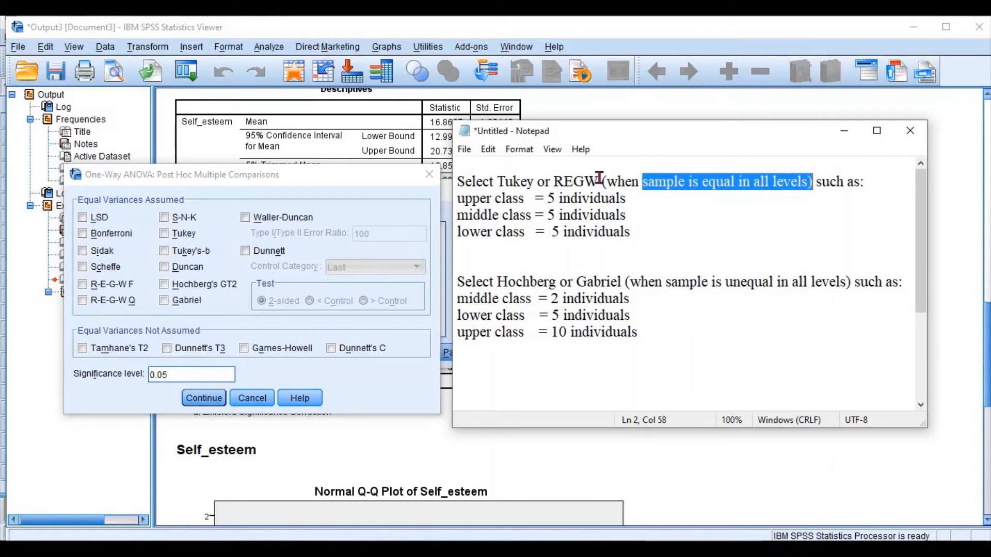
{"action": "left_click_drag", "start_coordinate": [599, 181], "coordinate": [497, 181]}
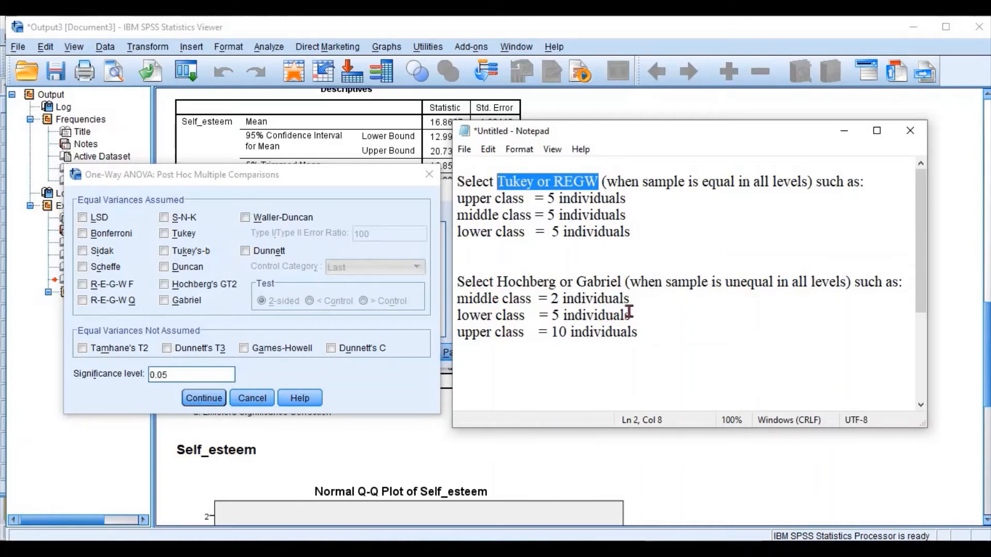
{"action": "left_click", "coordinate": [640, 300]}
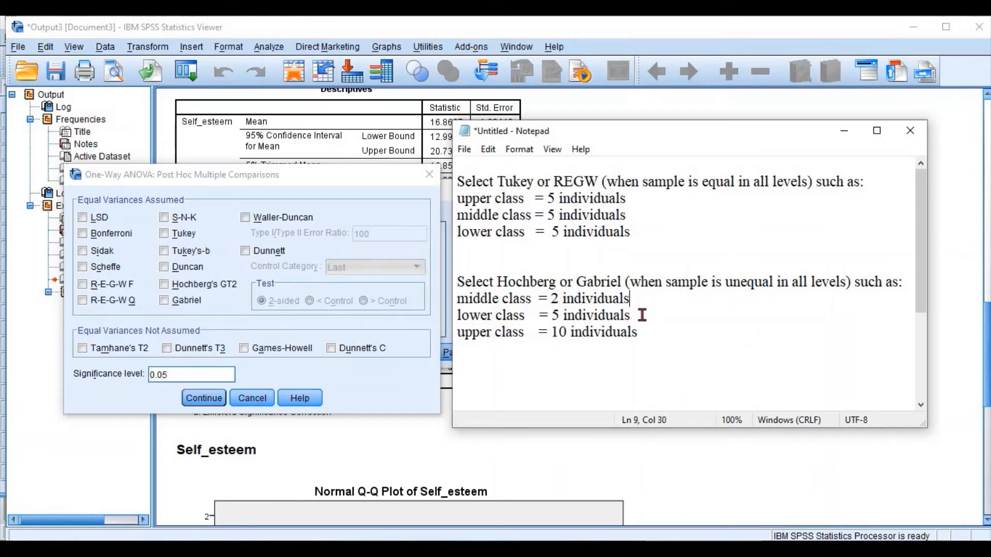
{"action": "left_click_drag", "start_coordinate": [644, 333], "coordinate": [432, 304]}
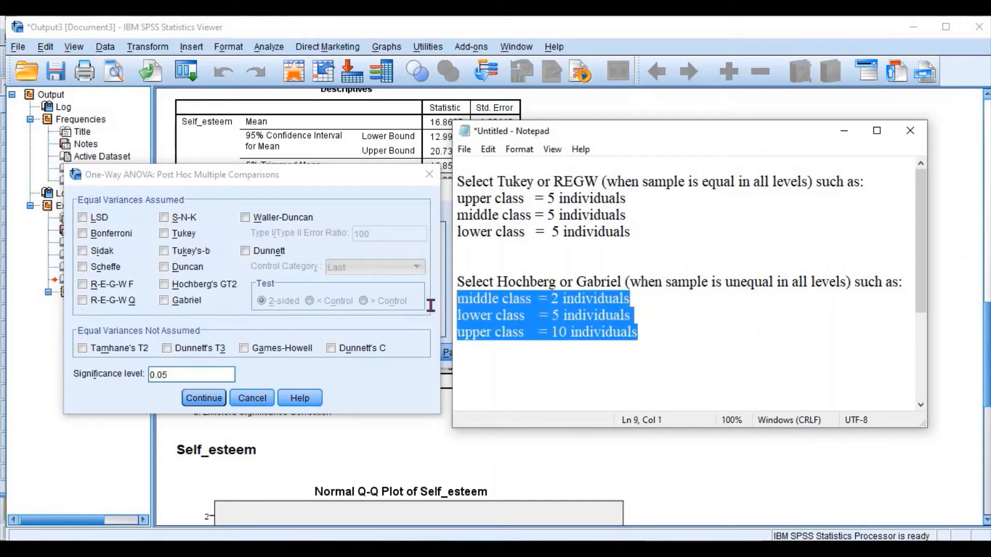
Select the Tukey and Games-Howell post hoc tests for the One-Way ANOVA, keeping the 0.05 significance level
{"action": "left_click", "coordinate": [656, 343]}
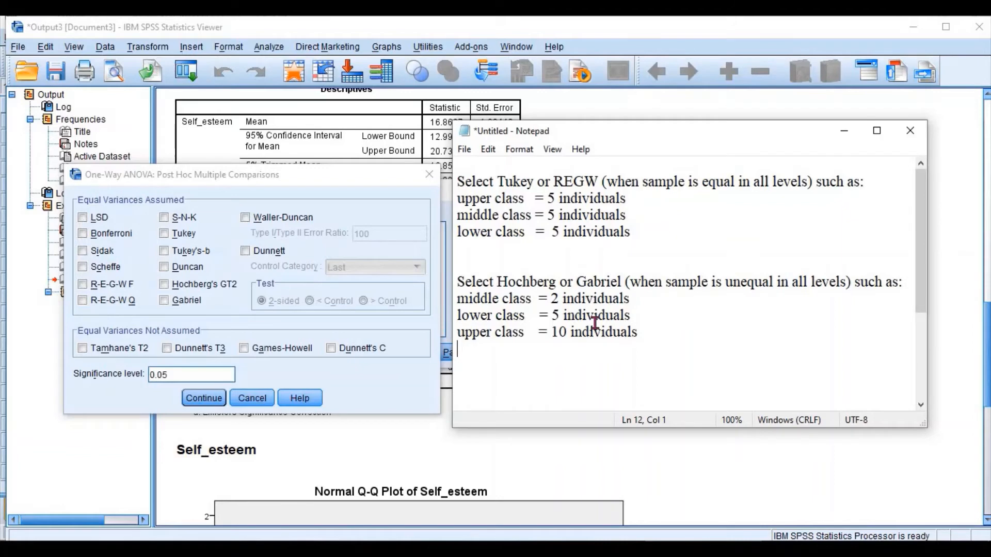
{"action": "left_click", "coordinate": [180, 234]}
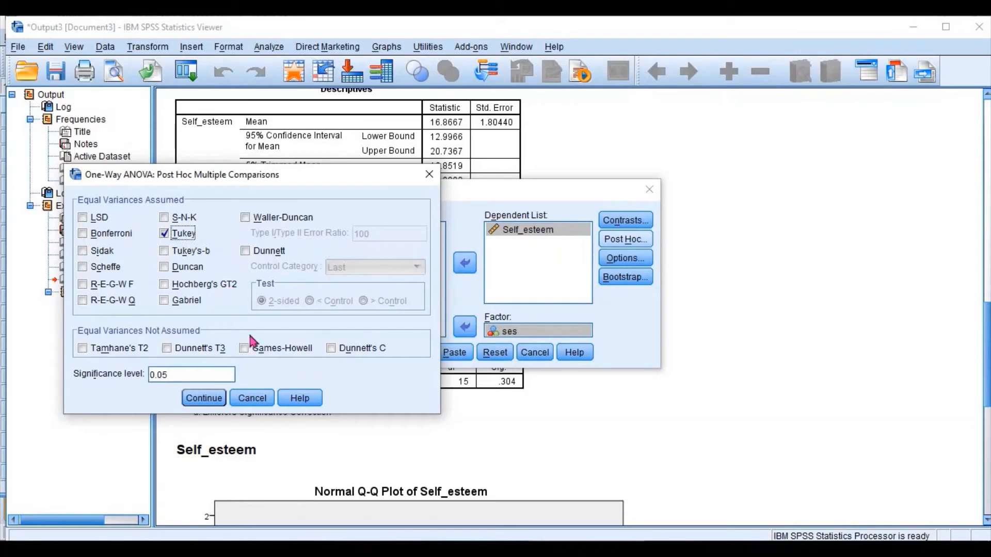
{"action": "left_click", "coordinate": [278, 348]}
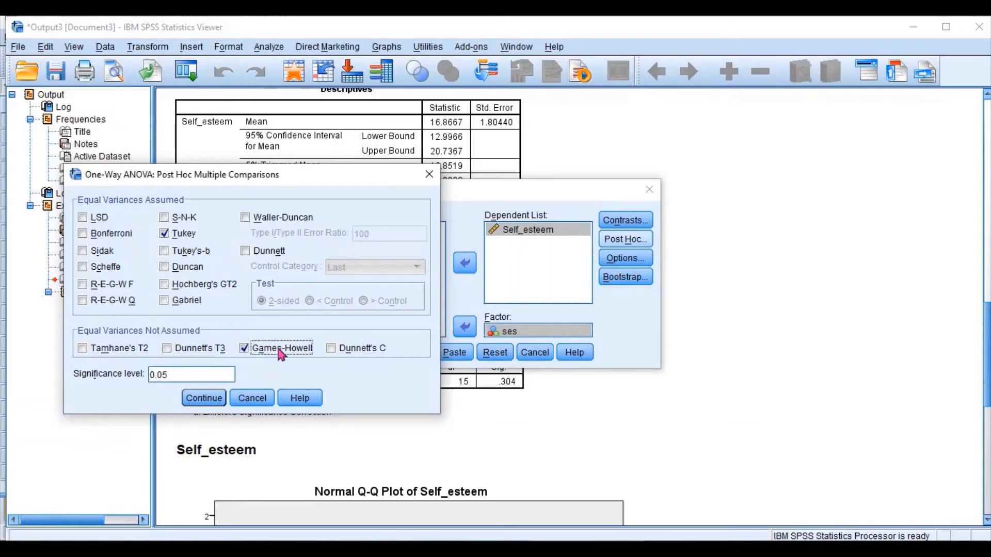
{"action": "left_click", "coordinate": [204, 400]}
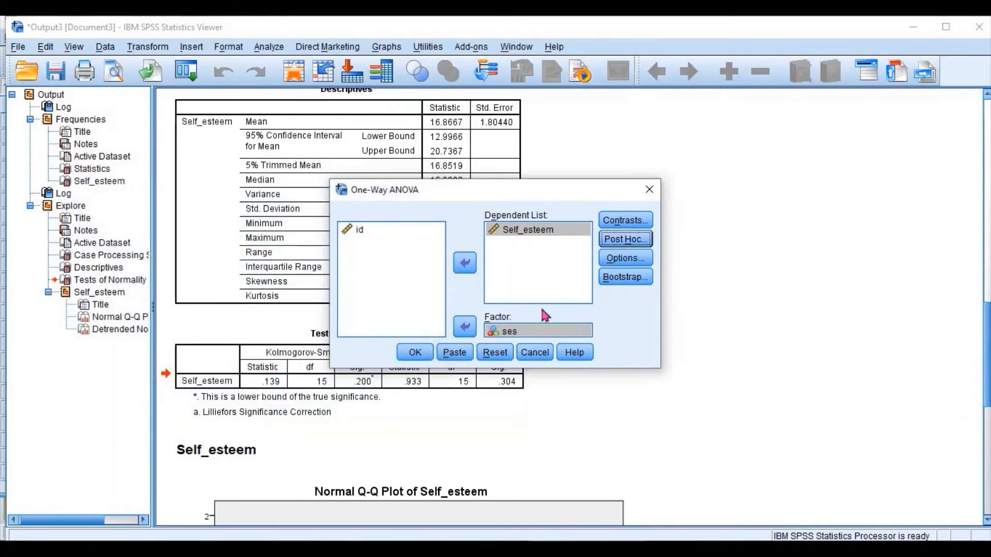
Request descriptive statistics and the homogeneity of variance test for the One-Way ANOVA, and run the analysis
{"action": "left_click", "coordinate": [637, 264]}
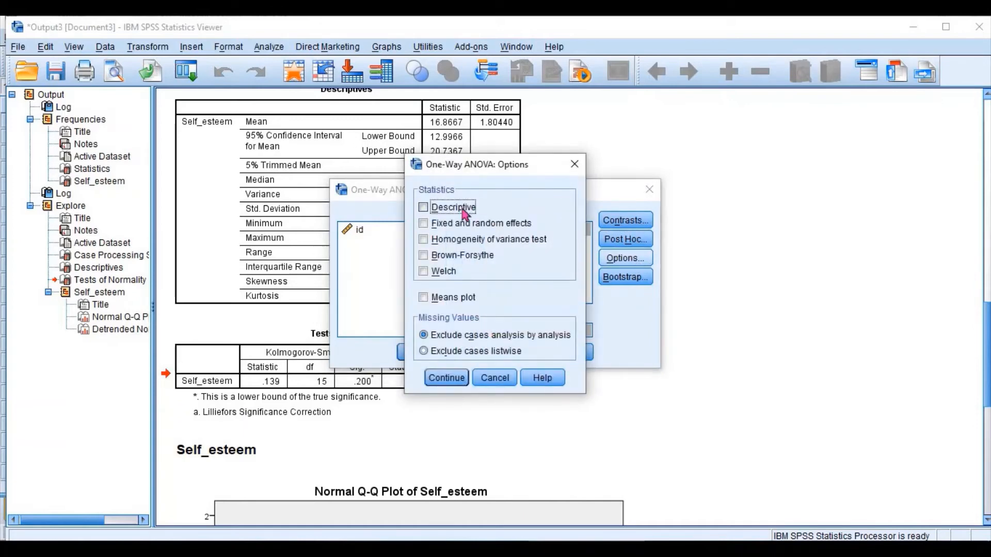
{"action": "left_click", "coordinate": [464, 214]}
{"action": "left_click", "coordinate": [462, 243]}
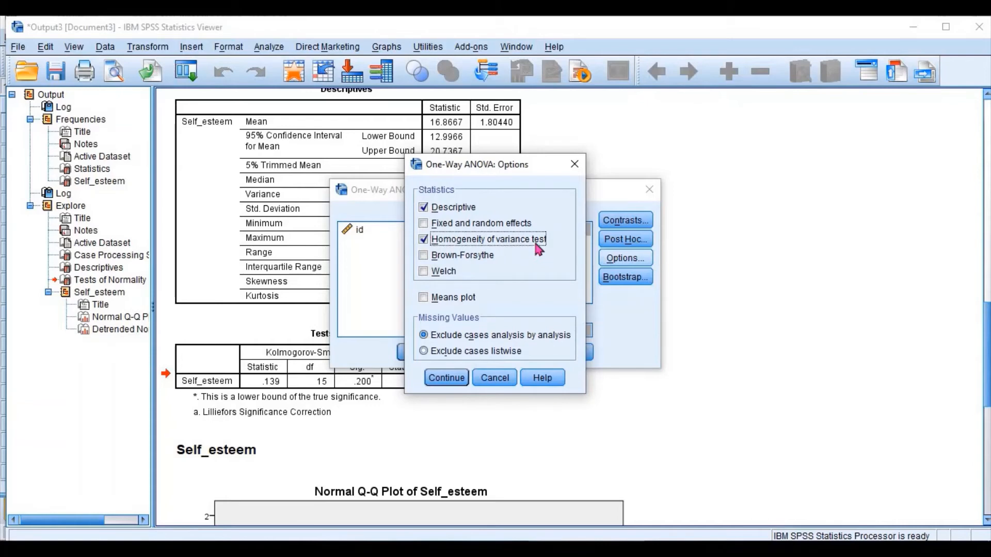
{"action": "left_click", "coordinate": [447, 379]}
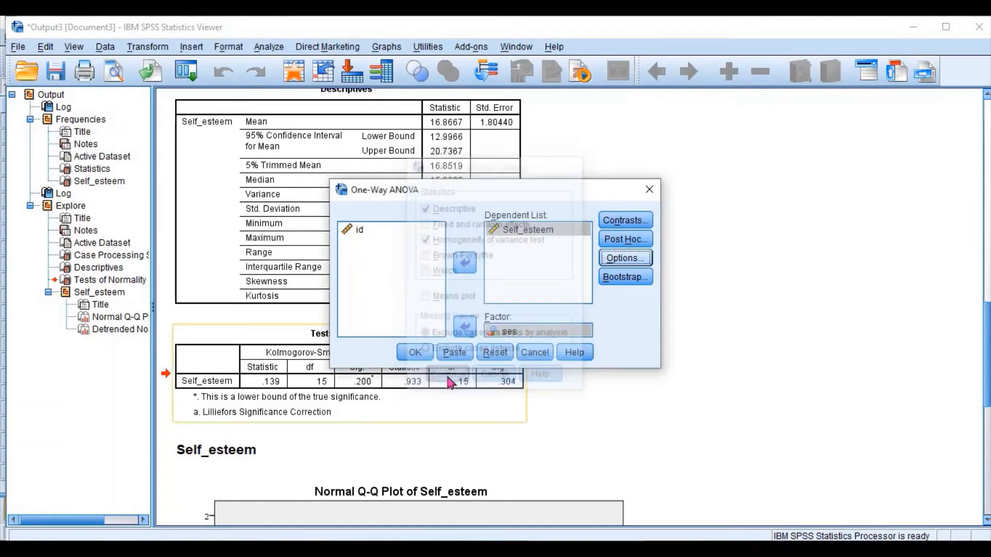
{"action": "left_click", "coordinate": [415, 352]}
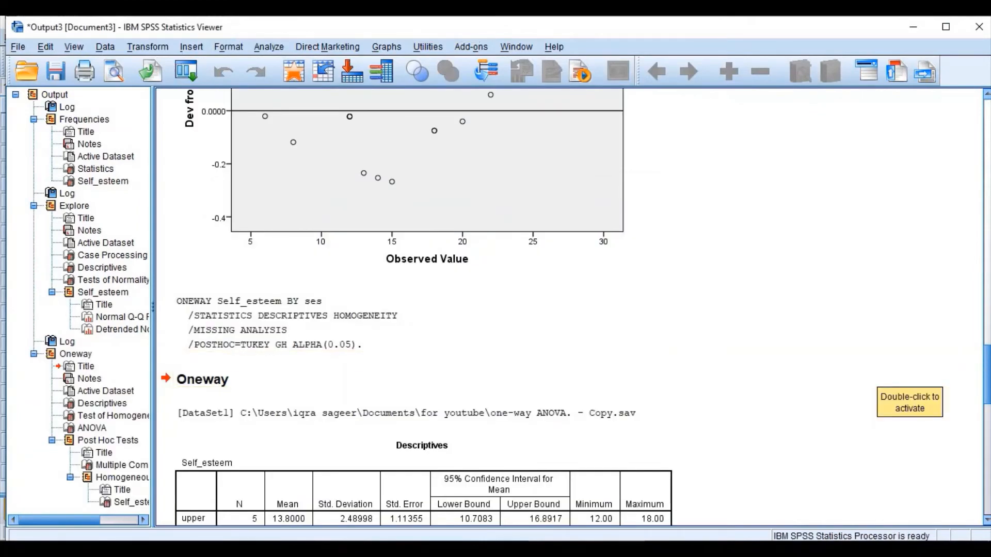
Examine the ANOVA table for Self_esteem and compare its F value with the results sentence in the Notepad notes
{"action": "left_click_drag", "start_coordinate": [987, 375], "coordinate": [987, 438]}
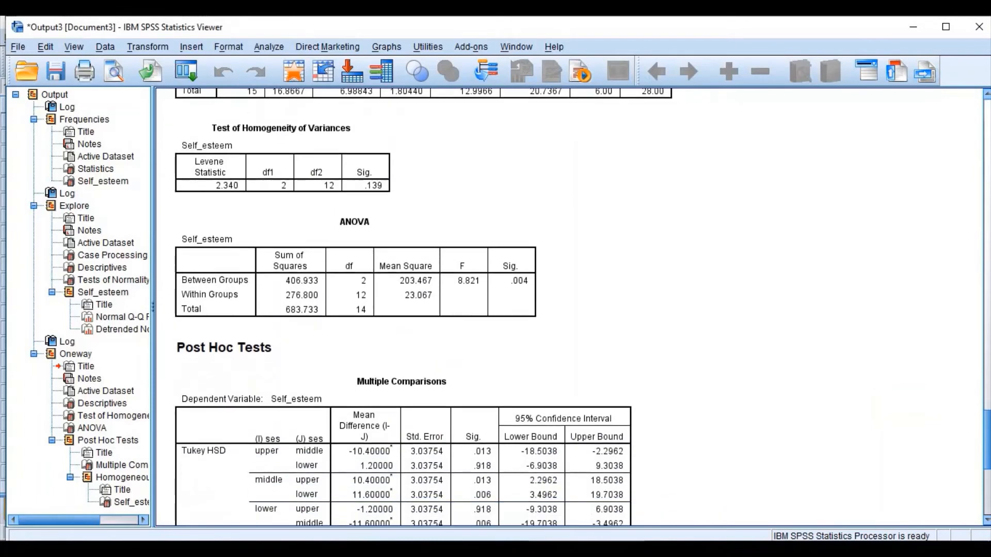
{"action": "left_click", "coordinate": [519, 236]}
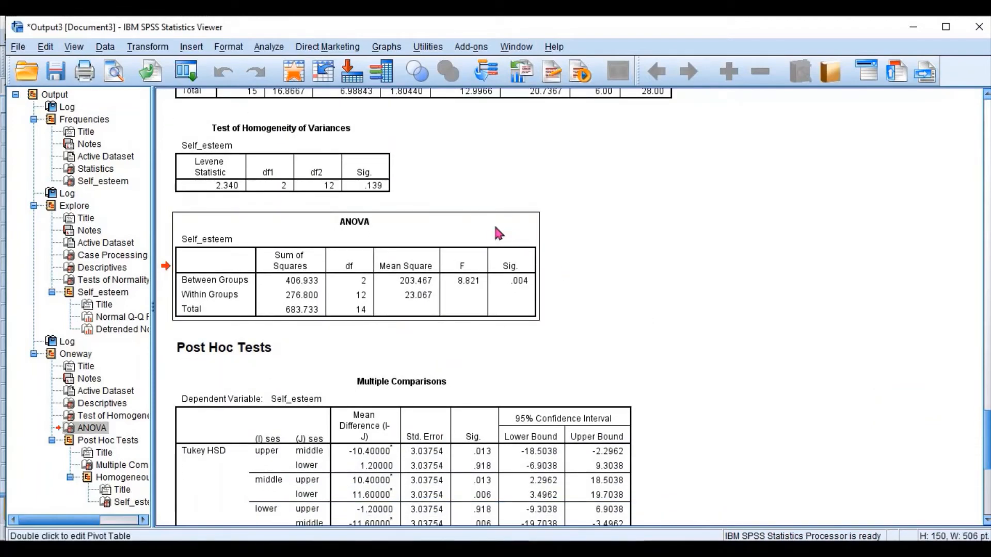
{"action": "double_click", "coordinate": [498, 233]}
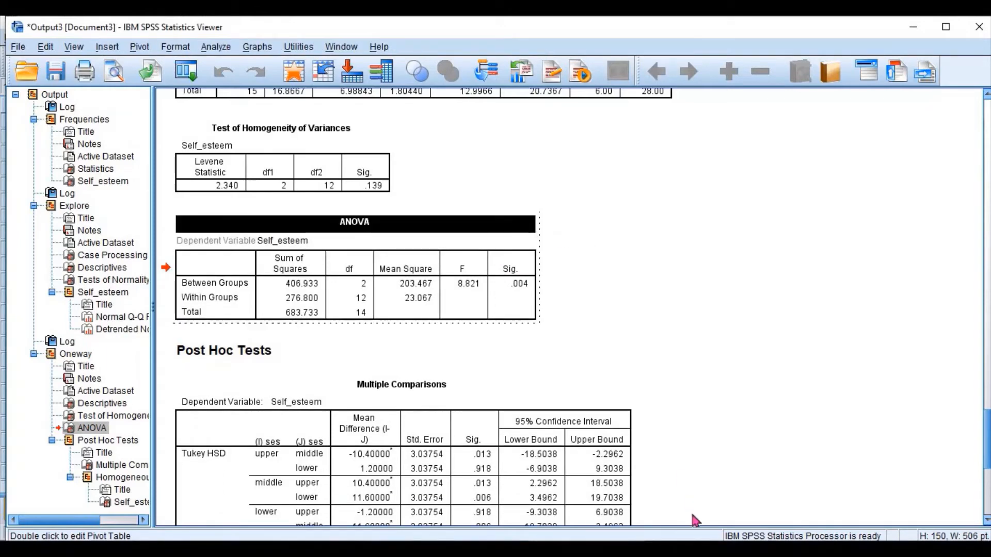
{"action": "mouse_move", "coordinate": [703, 548]}
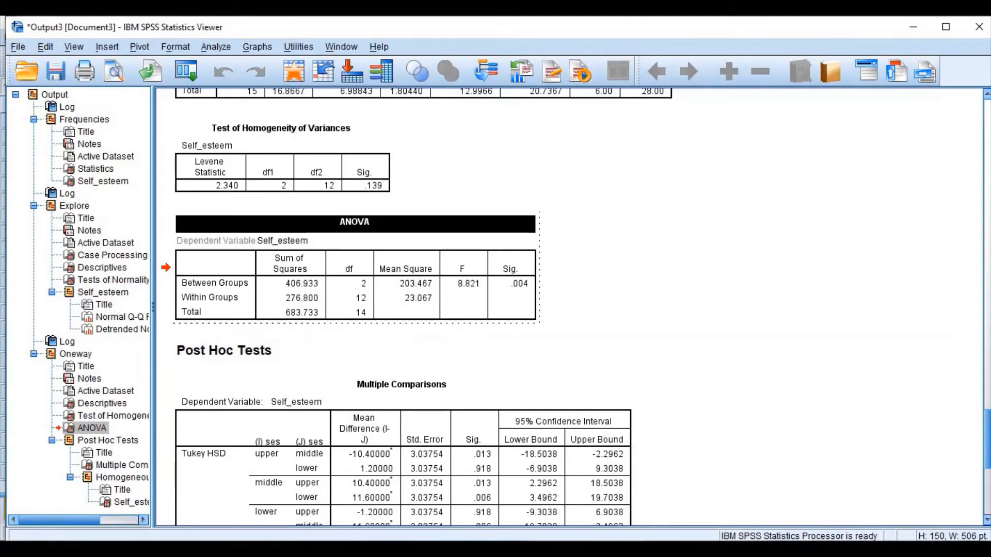
{"action": "left_click", "coordinate": [703, 549]}
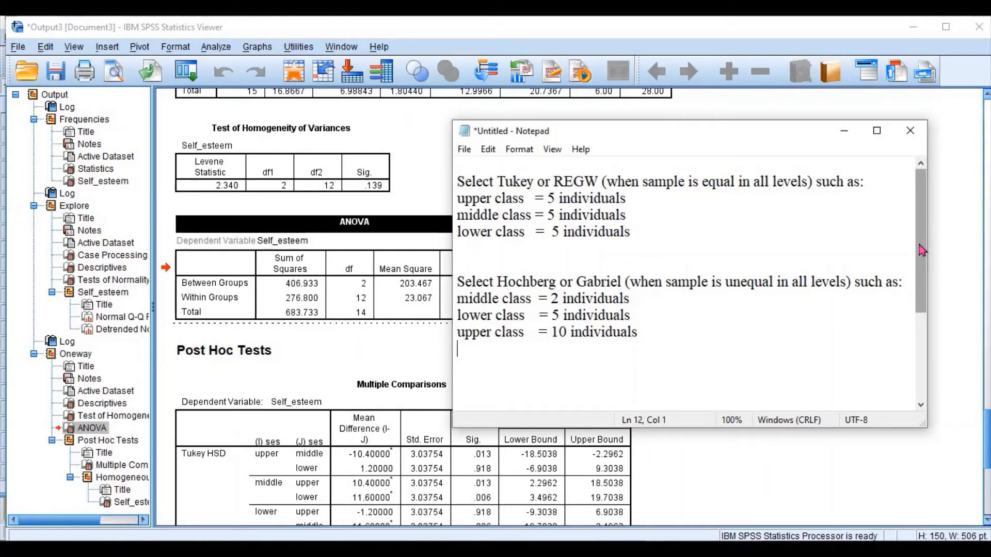
{"action": "left_click_drag", "start_coordinate": [922, 251], "coordinate": [947, 360]}
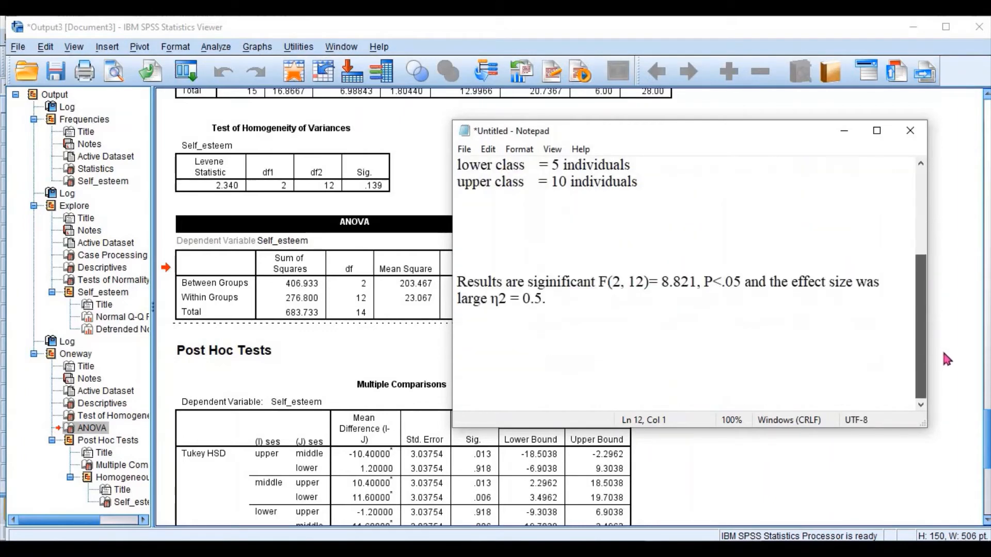
{"action": "left_click_drag", "start_coordinate": [738, 135], "coordinate": [796, 114]}
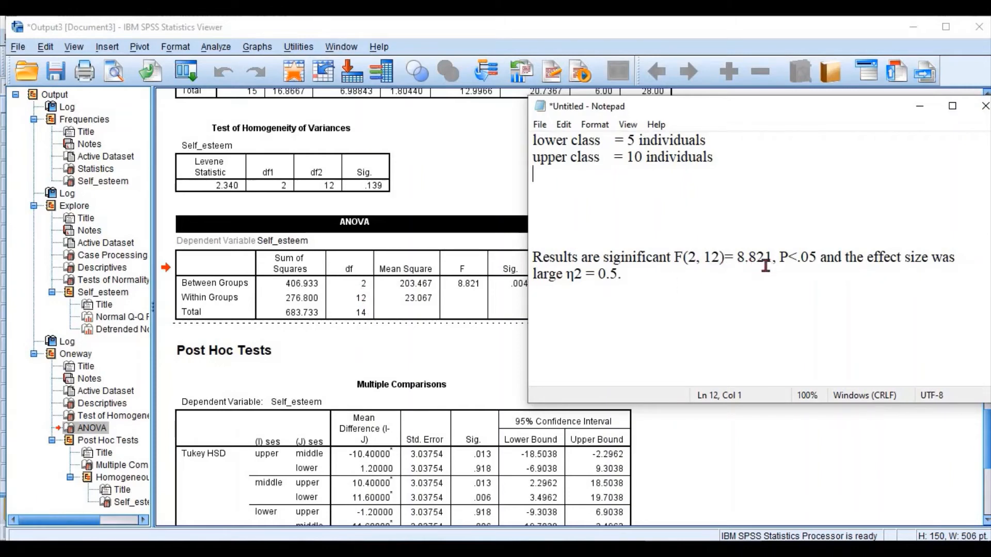
{"action": "double_click", "coordinate": [468, 286]}
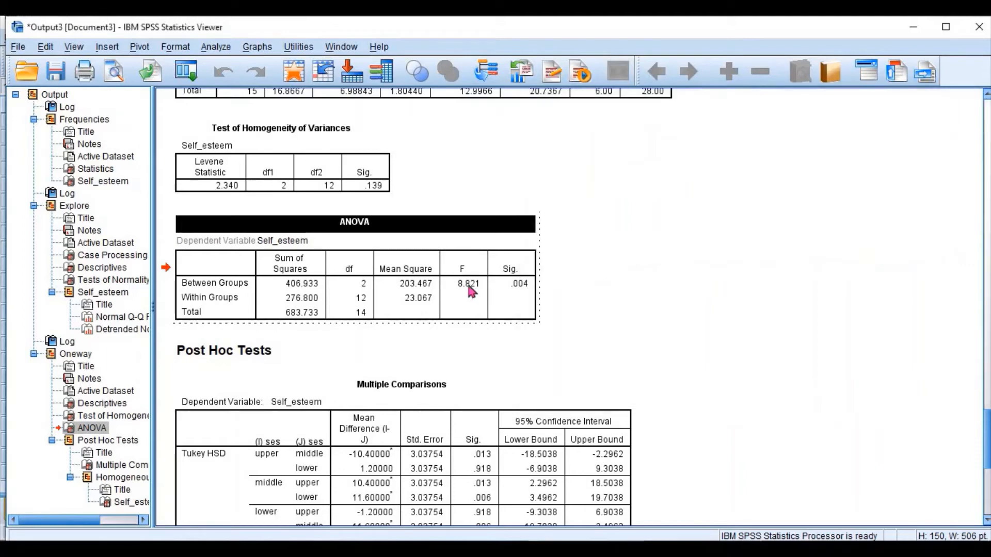
{"action": "key", "text": "alt+Tab"}
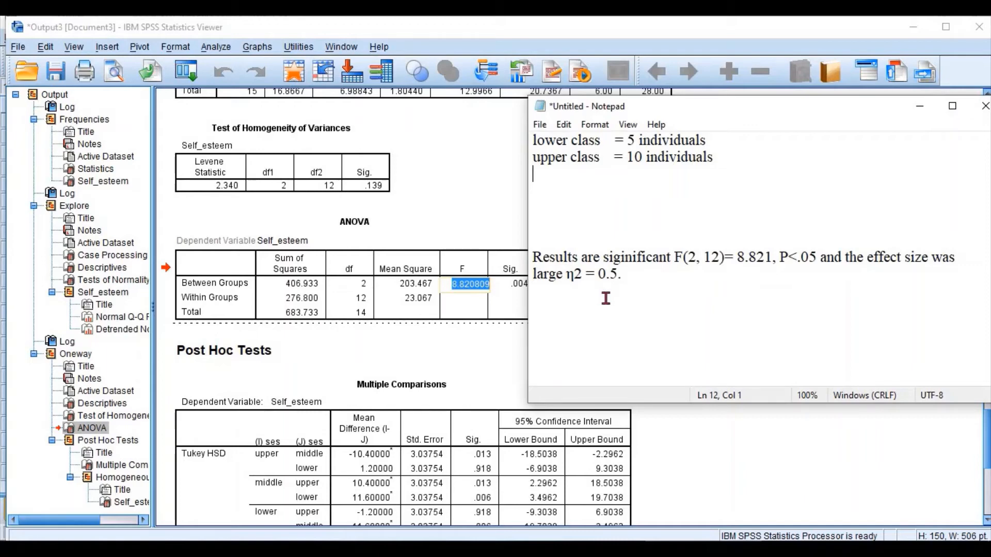
Read the eta squared formula in the Word document, locate its sums of squares in the SPSS ANOVA table, and check the effect size in Notepad
{"action": "left_click", "coordinate": [392, 549]}
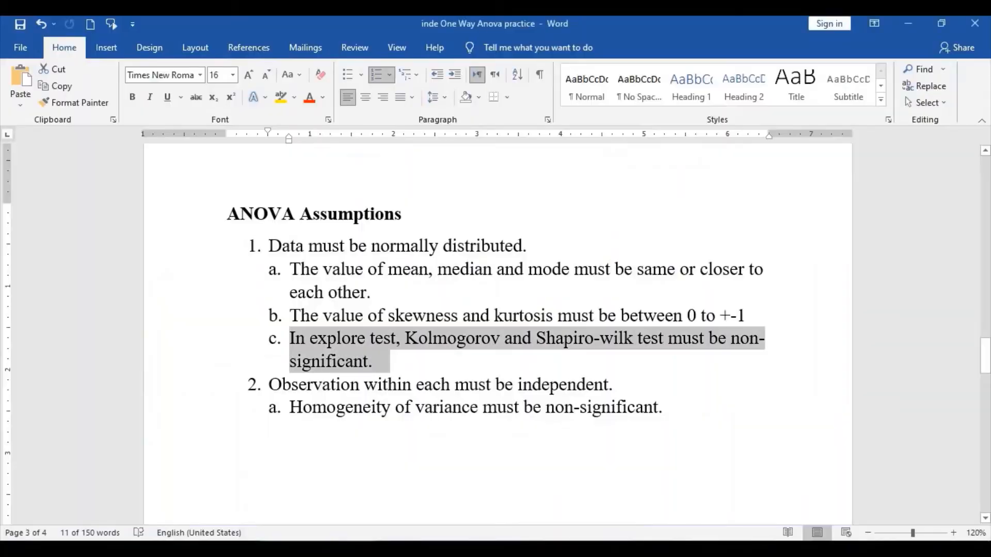
{"action": "left_click_drag", "start_coordinate": [984, 355], "coordinate": [984, 454]}
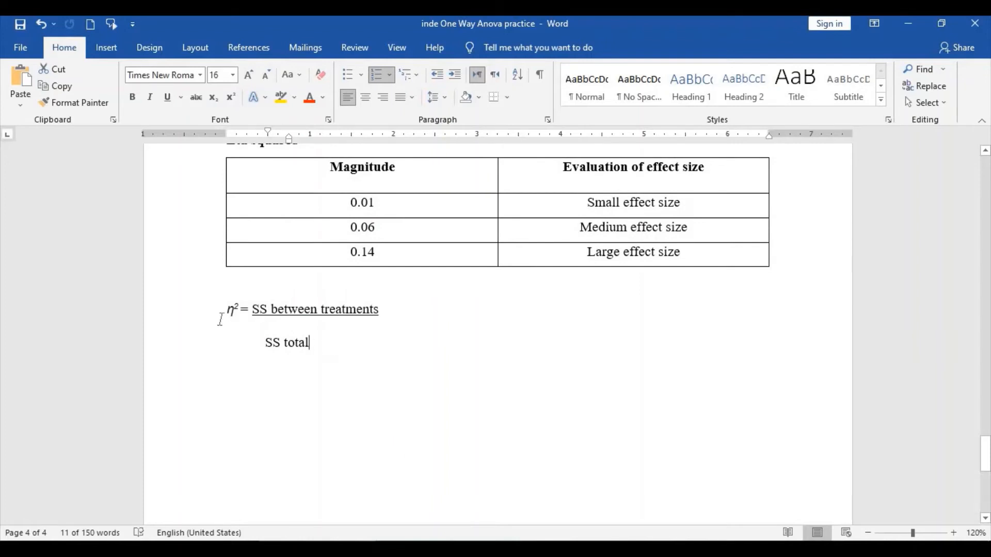
{"action": "double_click", "coordinate": [218, 314]}
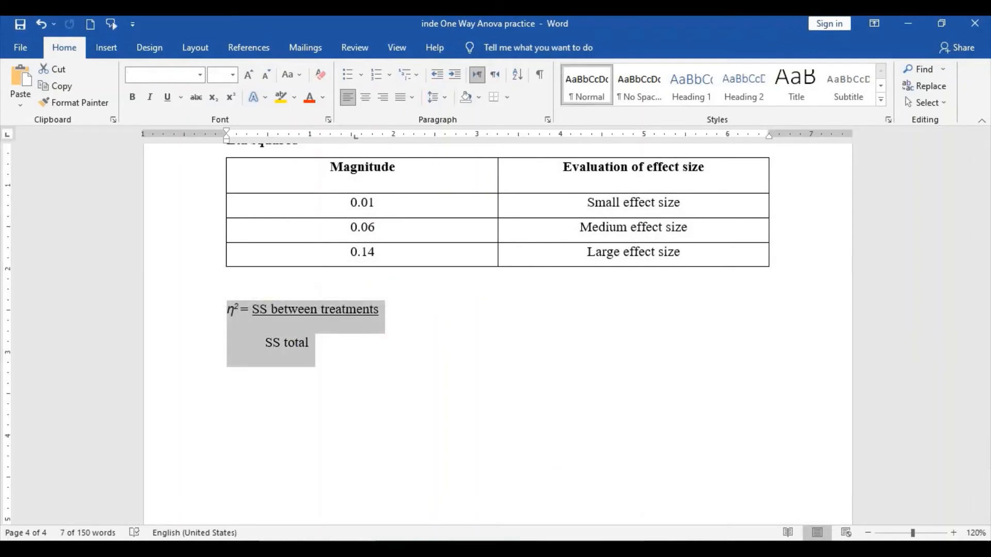
{"action": "left_click", "coordinate": [583, 549]}
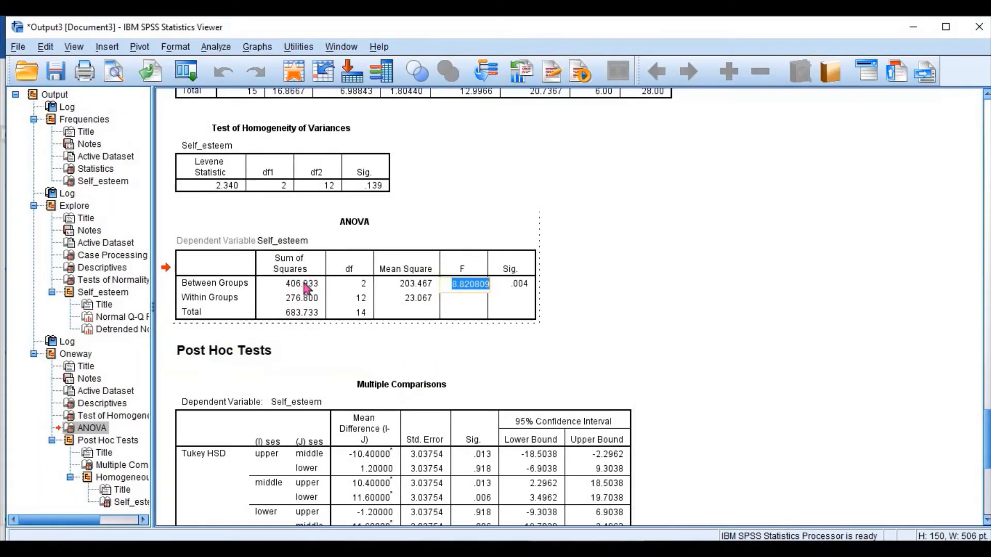
{"action": "left_click", "coordinate": [316, 242]}
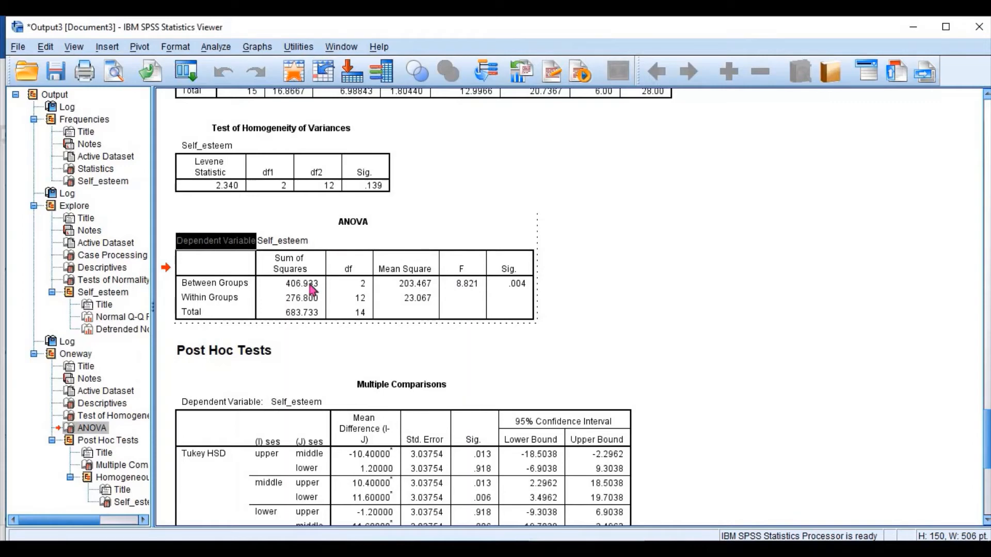
{"action": "left_click", "coordinate": [297, 316]}
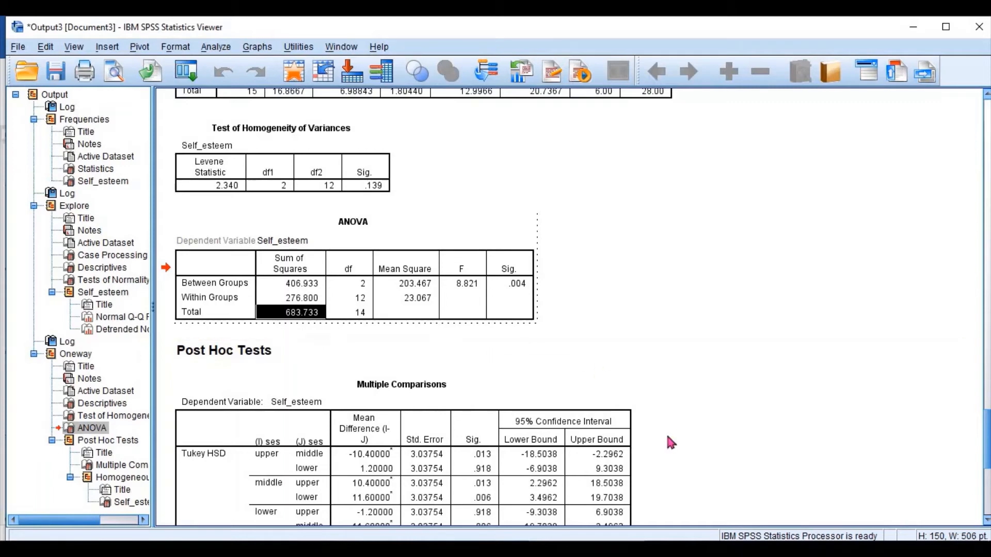
{"action": "left_click", "coordinate": [708, 549]}
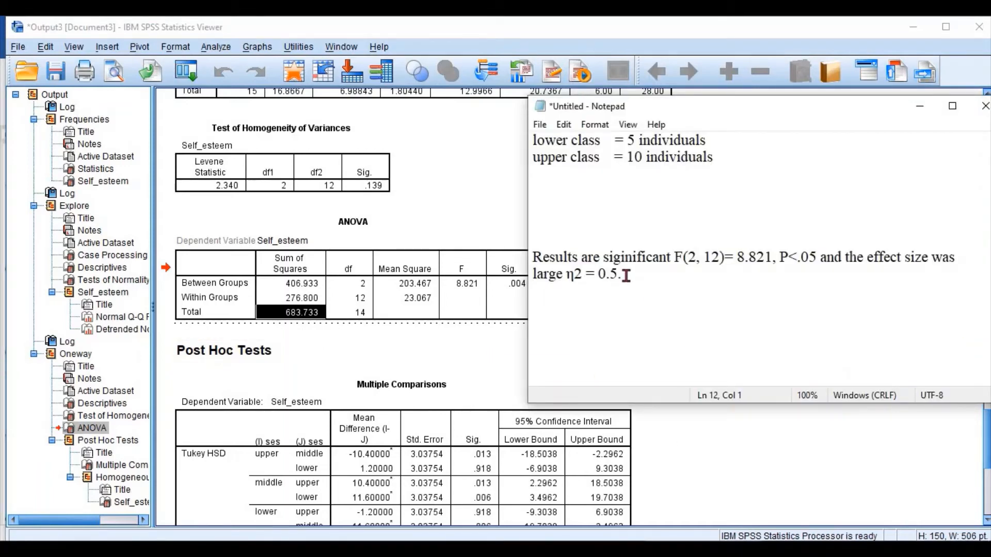
Review the effect size magnitude table in the Word document and compare it with the eta squared value reported in Notepad
{"action": "mouse_move", "coordinate": [318, 549]}
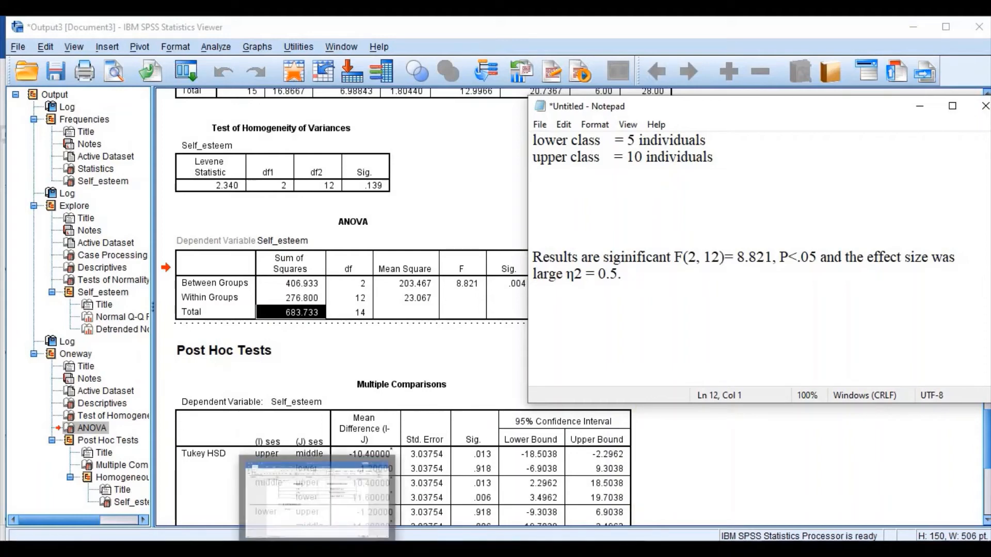
{"action": "left_click", "coordinate": [317, 496]}
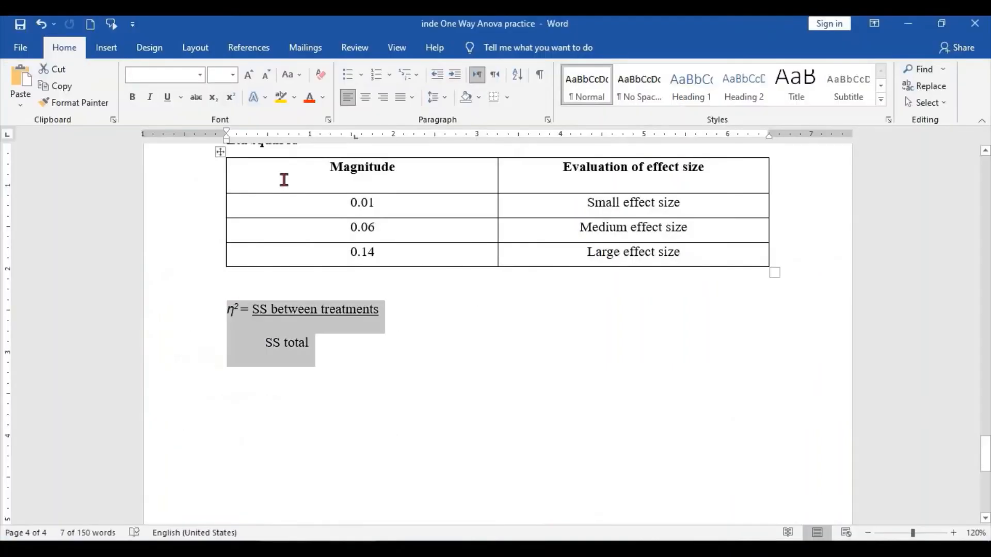
{"action": "left_click_drag", "start_coordinate": [507, 168], "coordinate": [696, 264]}
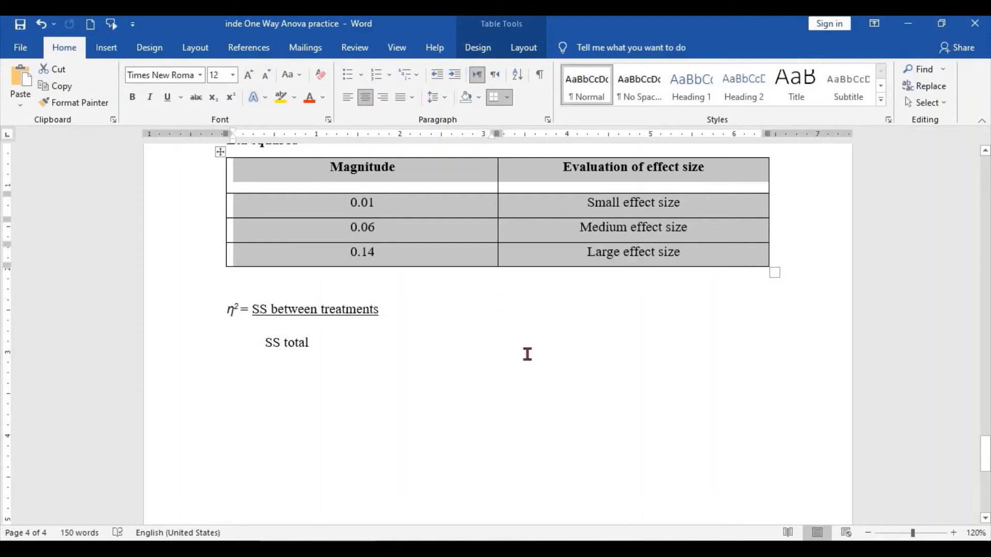
{"action": "left_click", "coordinate": [526, 354]}
{"action": "left_click", "coordinate": [463, 204]}
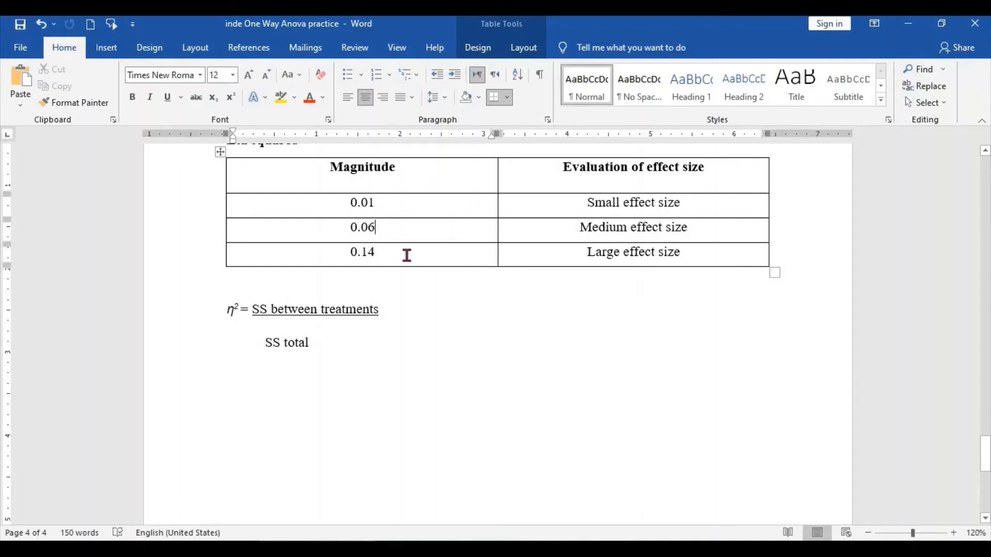
{"action": "left_click", "coordinate": [406, 255]}
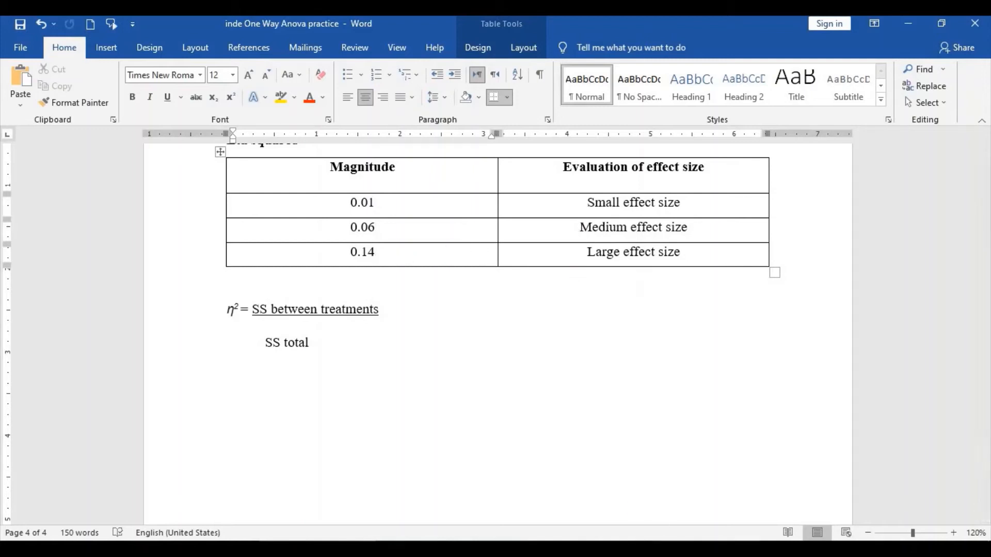
{"action": "left_click", "coordinate": [704, 501]}
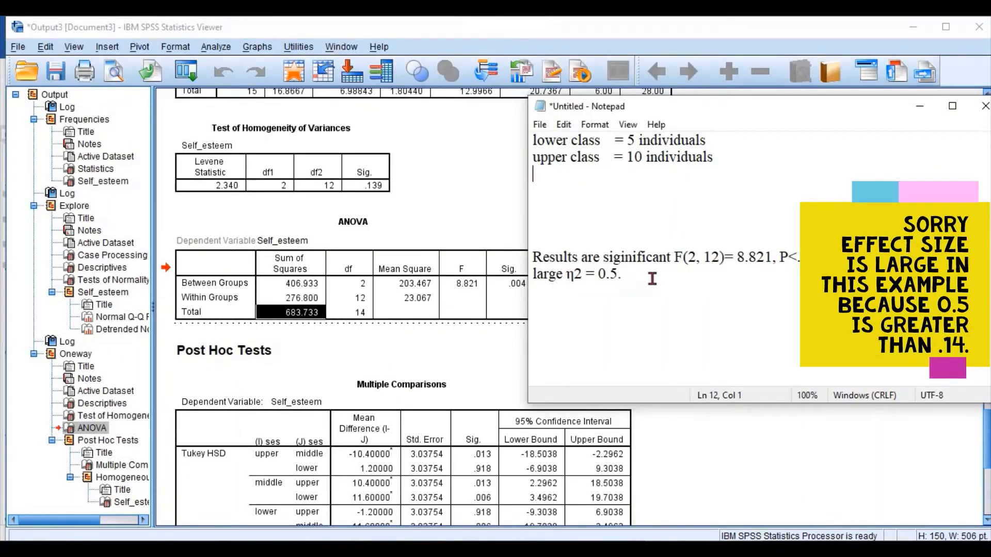
{"action": "left_click", "coordinate": [652, 278]}
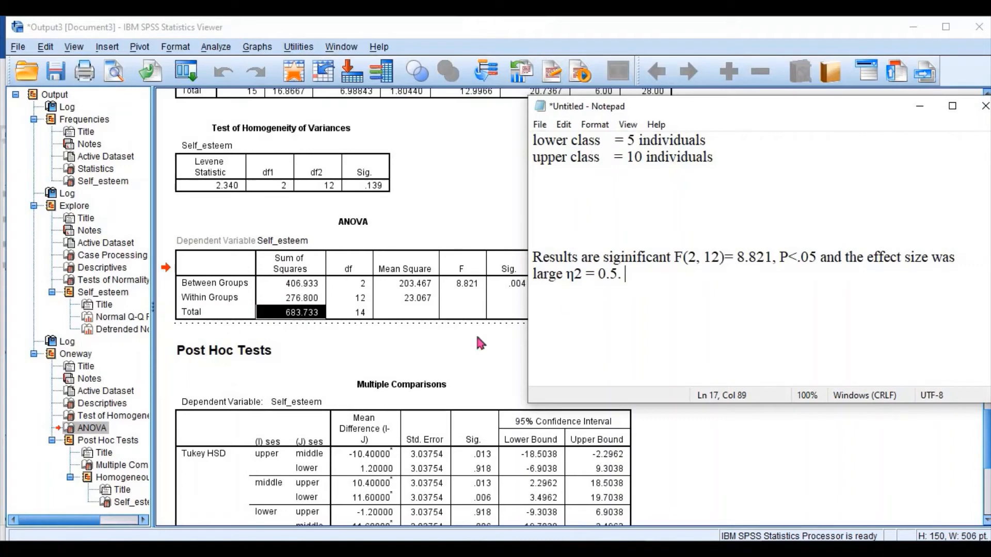
Examine the post hoc Multiple Comparisons table and the Test of Homogeneity of Variances table in the SPSS output
{"action": "left_click", "coordinate": [424, 430]}
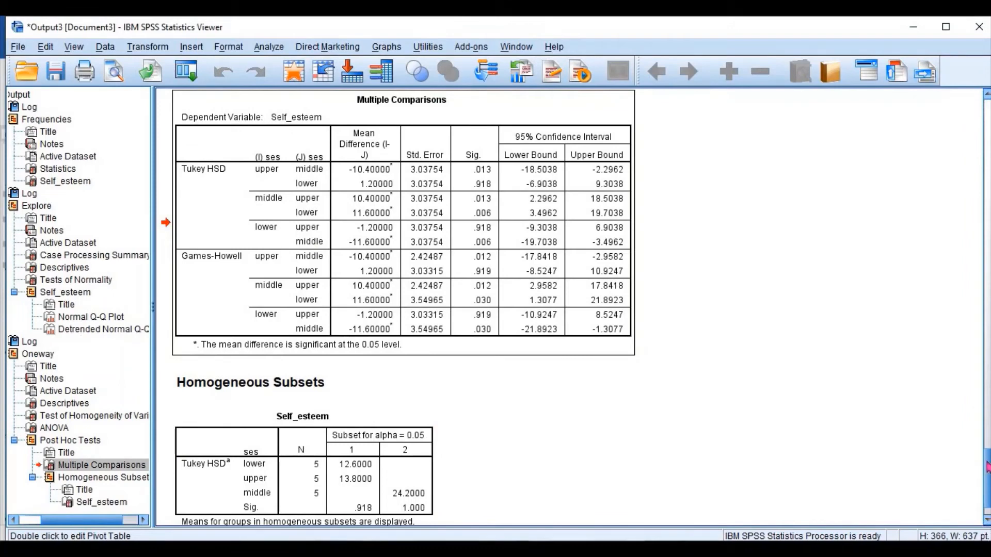
{"action": "mouse_move", "coordinate": [986, 467]}
{"action": "left_mouse_down"}
{"action": "mouse_move", "coordinate": [987, 438]}
{"action": "mouse_move", "coordinate": [986, 455]}
{"action": "left_mouse_up"}
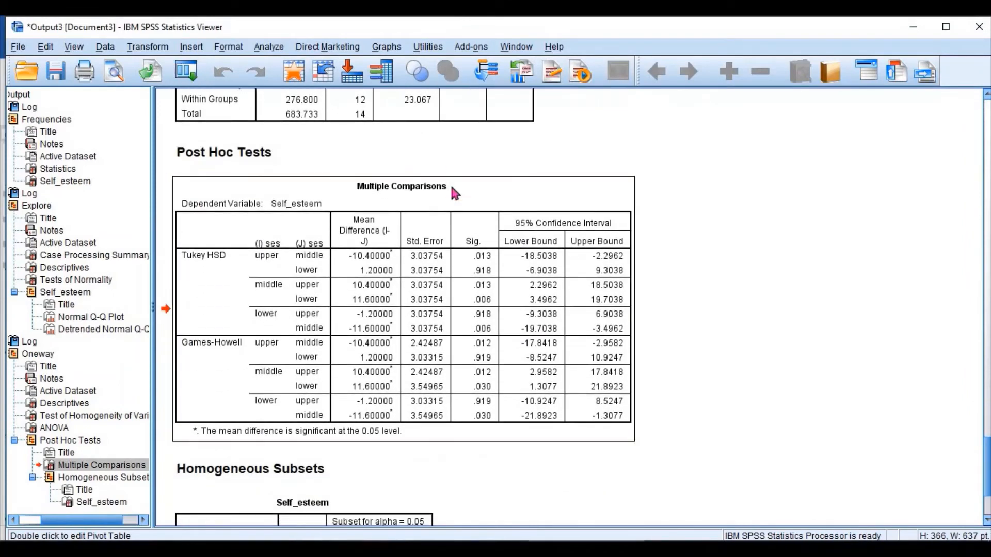
{"action": "left_click", "coordinate": [458, 198]}
{"action": "left_click_drag", "start_coordinate": [986, 433], "coordinate": [986, 427]}
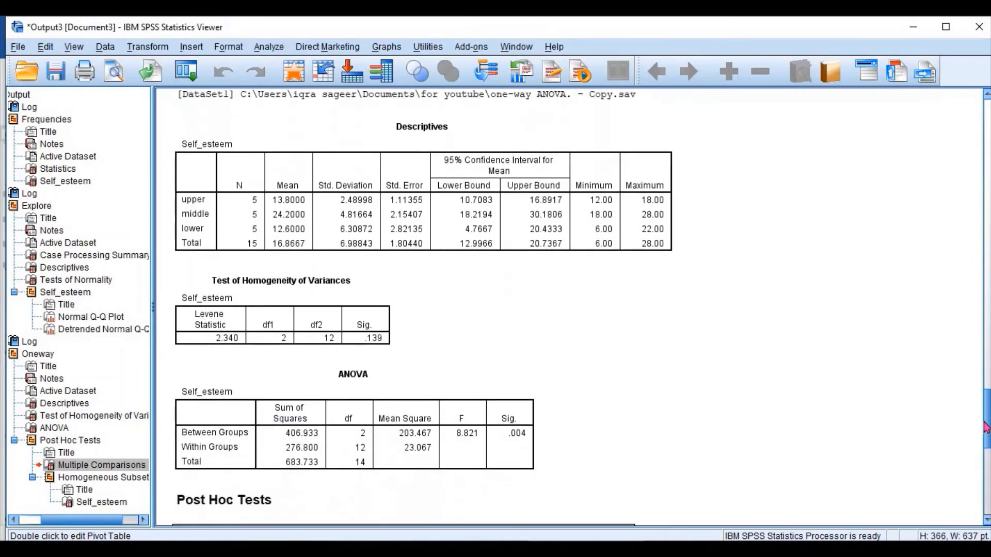
{"action": "left_click", "coordinate": [334, 299]}
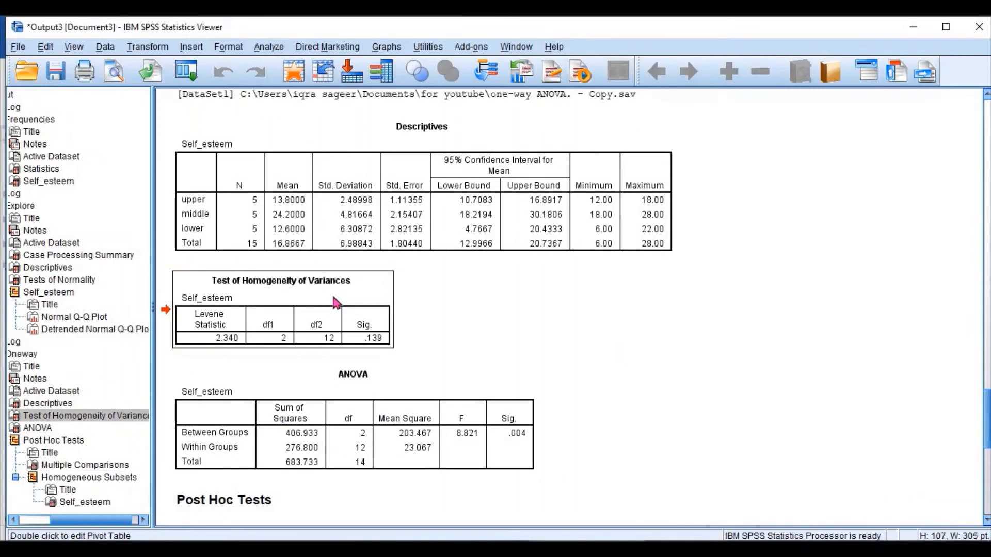
Check the Test of Homogeneity of Variances table for Self_esteem and go on to the post hoc Multiple Comparisons table
{"action": "left_click", "coordinate": [237, 318]}
{"action": "double_click", "coordinate": [379, 286]}
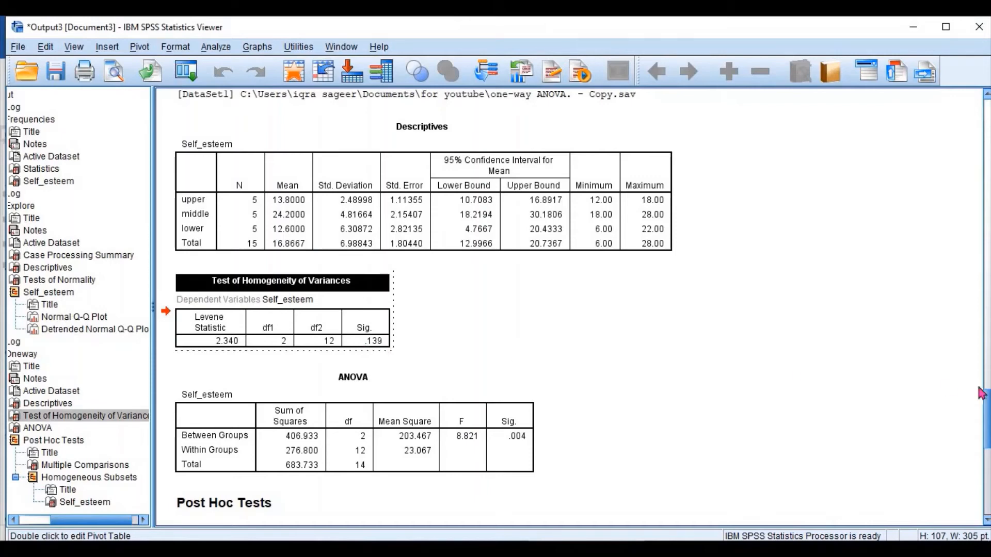
{"action": "scroll", "coordinate": [987, 412], "scroll_direction": "down", "scroll_amount": 1}
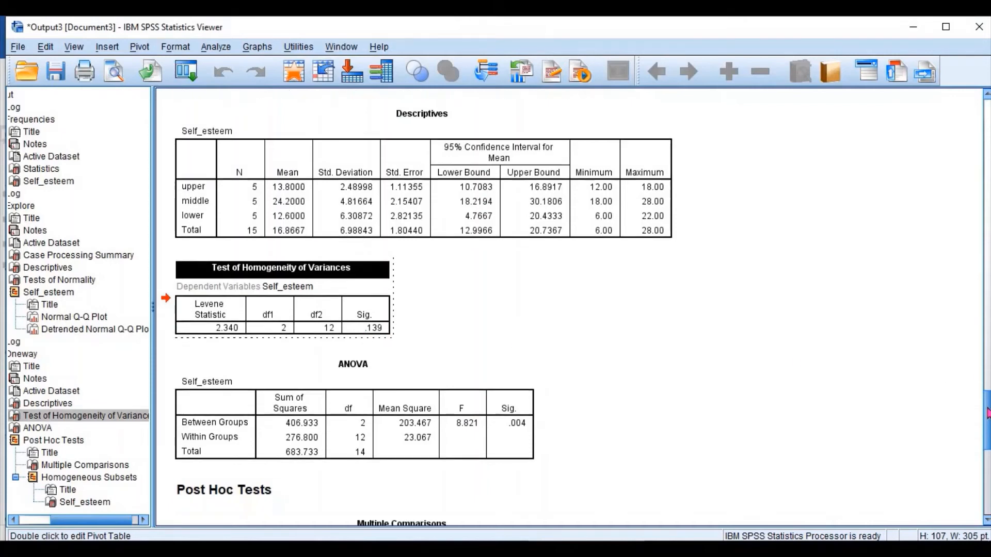
{"action": "scroll", "coordinate": [987, 420], "scroll_direction": "down", "scroll_amount": 5}
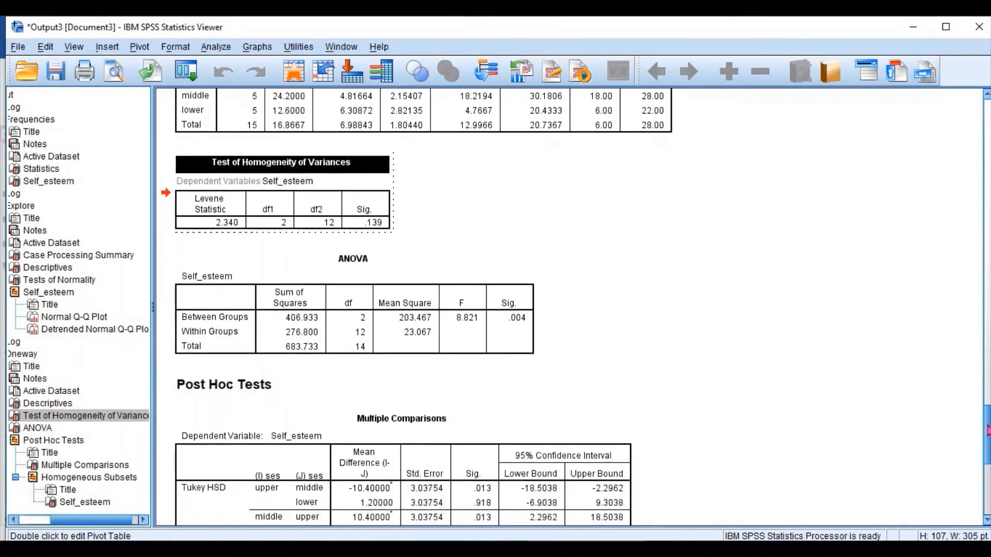
{"action": "scroll", "coordinate": [575, 307], "scroll_direction": "down", "scroll_amount": 3}
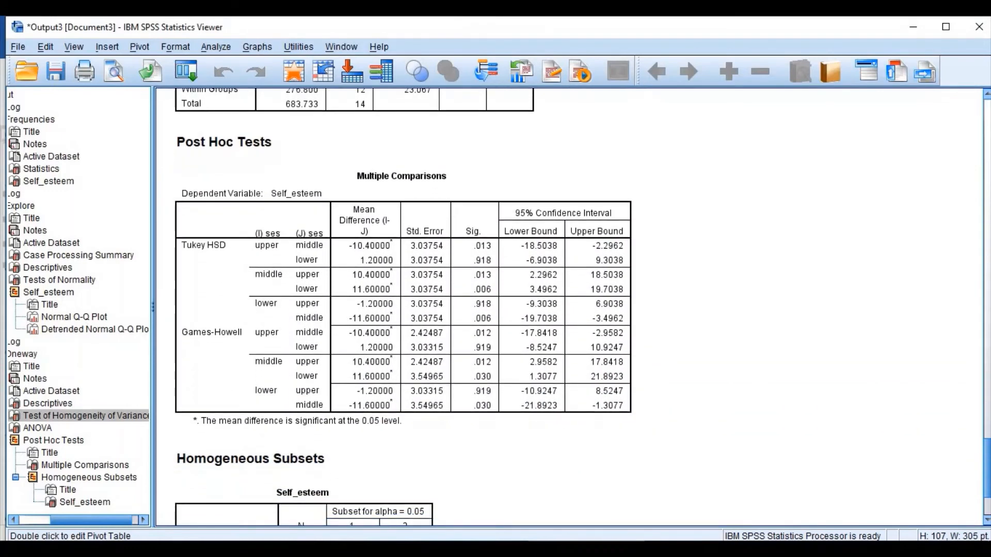
{"action": "scroll", "coordinate": [403, 307], "scroll_direction": "up", "scroll_amount": 1}
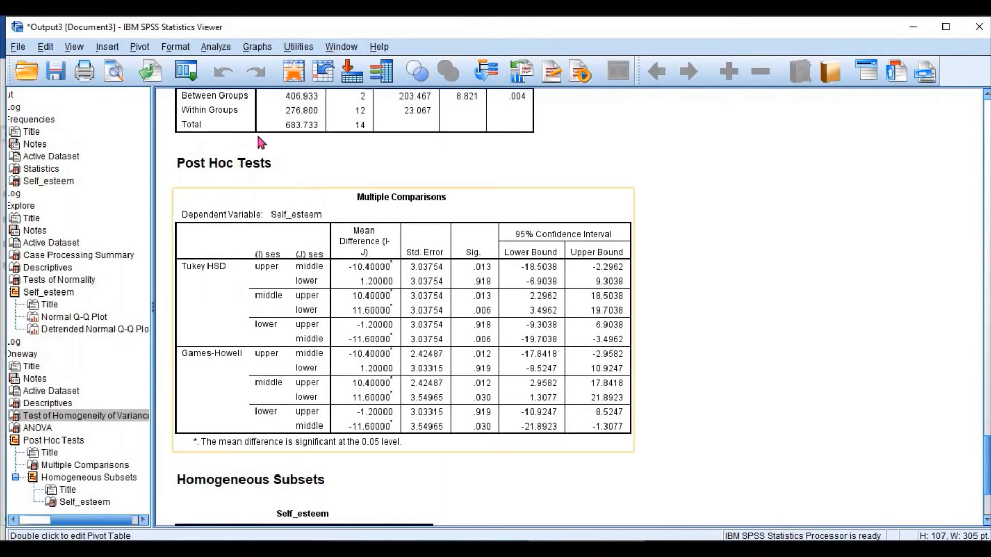
Open the Multiple Comparisons table and compare its Tukey HSD section with its Games-Howell section
{"action": "left_click", "coordinate": [436, 208]}
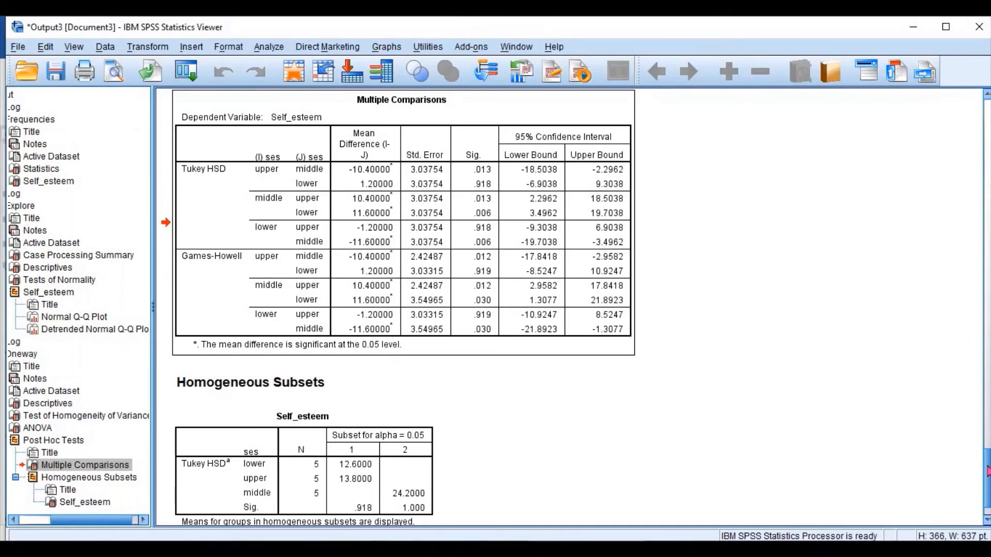
{"action": "scroll", "coordinate": [987, 465], "scroll_direction": "up", "scroll_amount": 3}
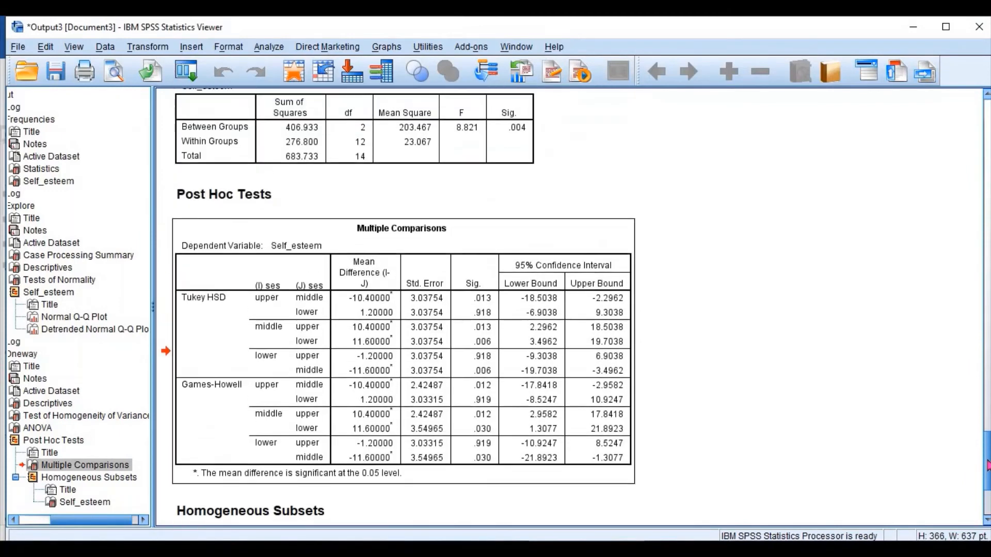
{"action": "double_click", "coordinate": [204, 336]}
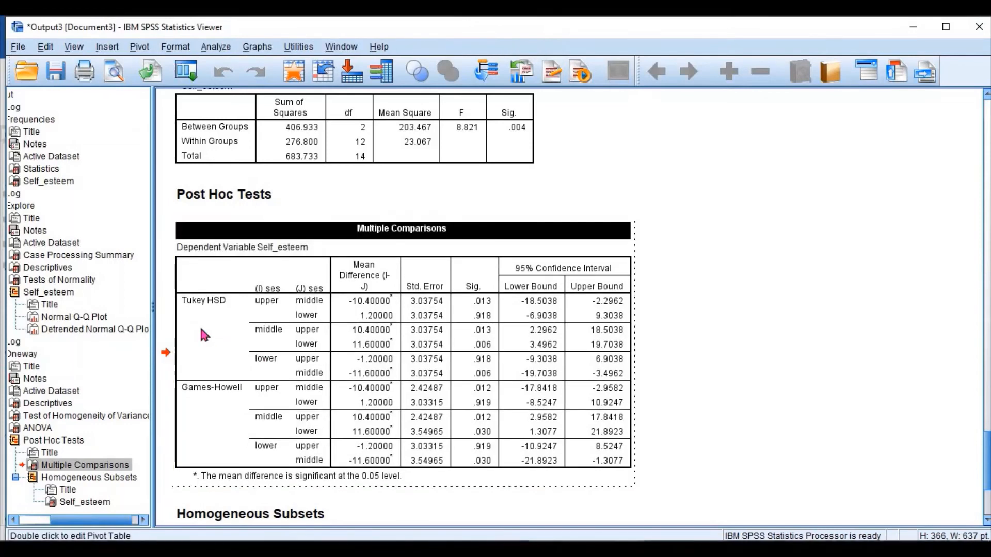
{"action": "left_click", "coordinate": [205, 335]}
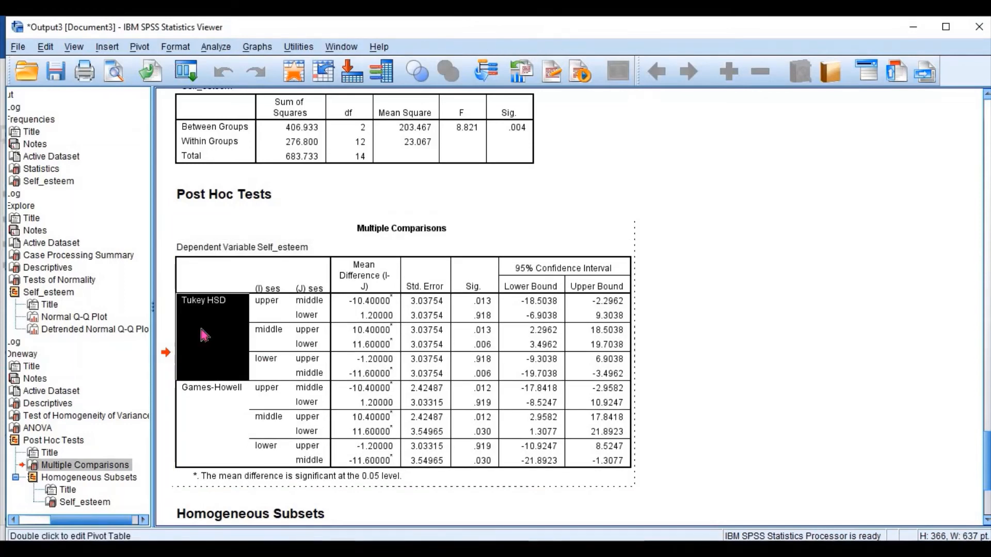
{"action": "left_click", "coordinate": [206, 419]}
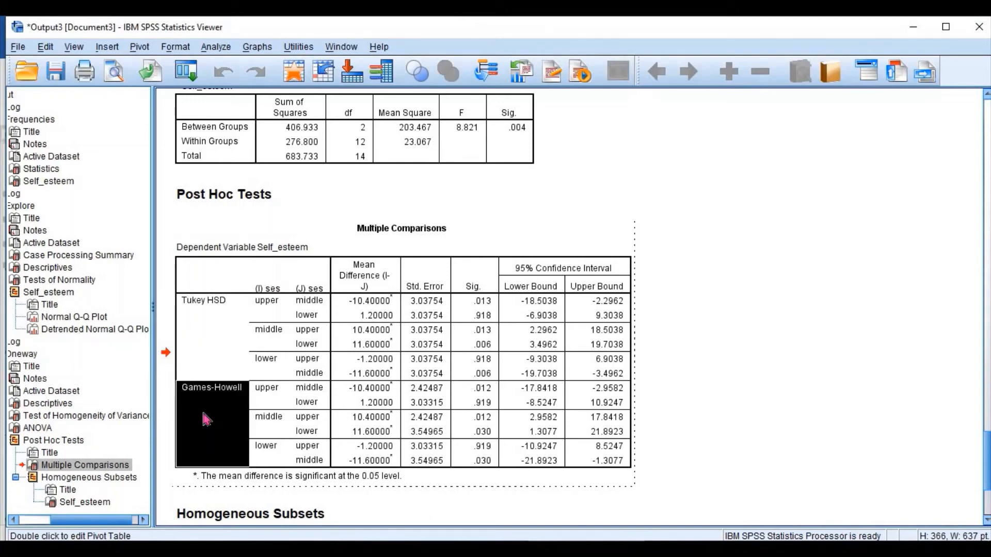
{"action": "left_click", "coordinate": [205, 335]}
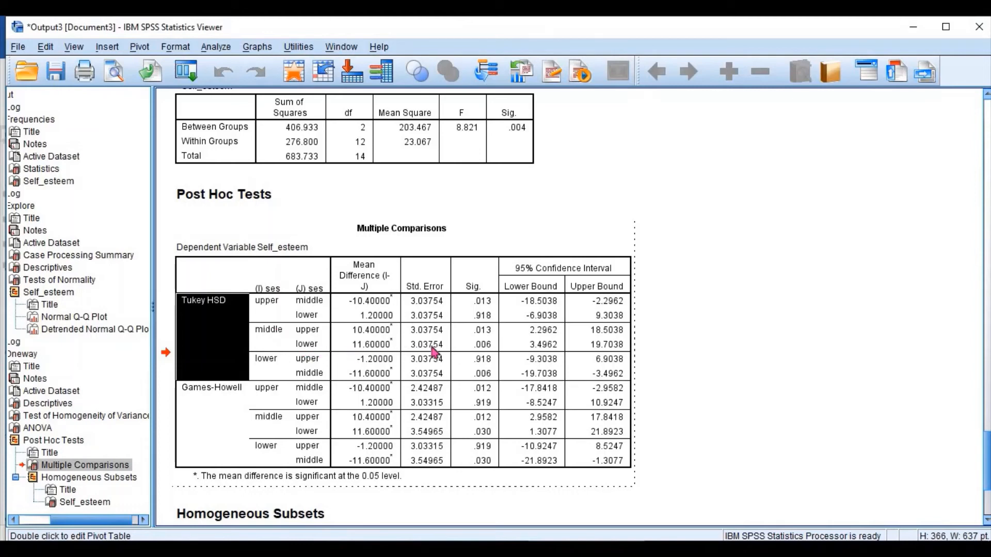
Read the Tukey HSD significance values for the middle-lower, upper-middle and upper-lower class comparisons
{"action": "left_click", "coordinate": [486, 347]}
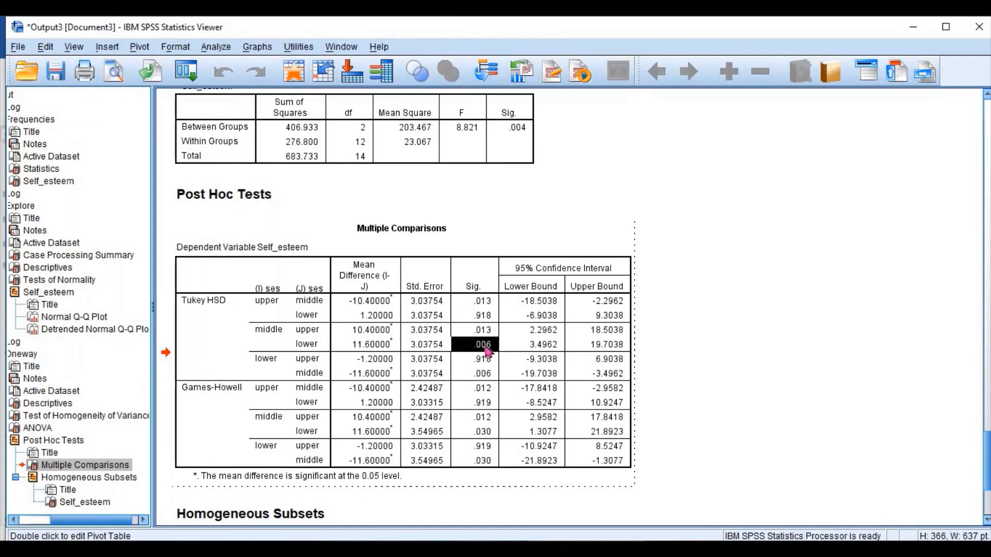
{"action": "right_click", "coordinate": [481, 304]}
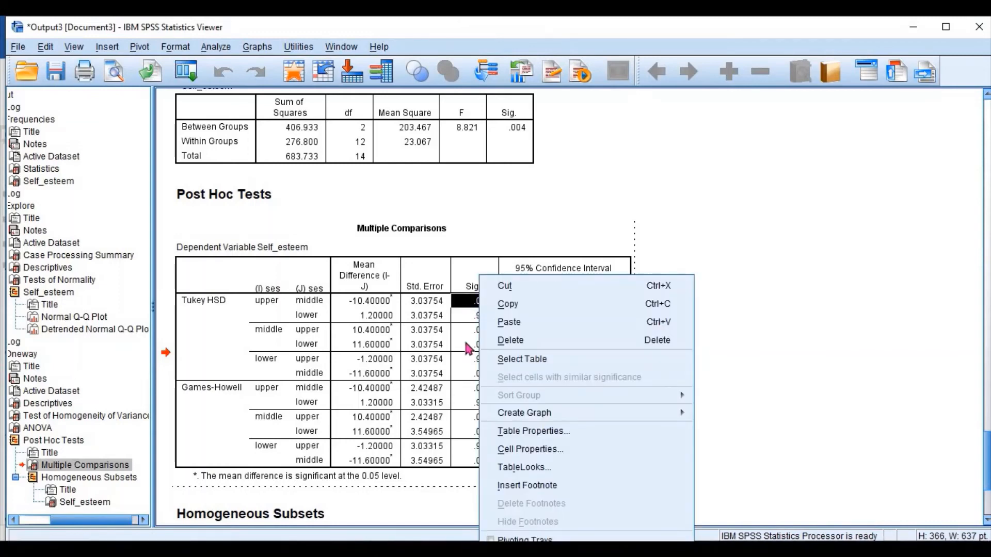
{"action": "left_click", "coordinate": [468, 349]}
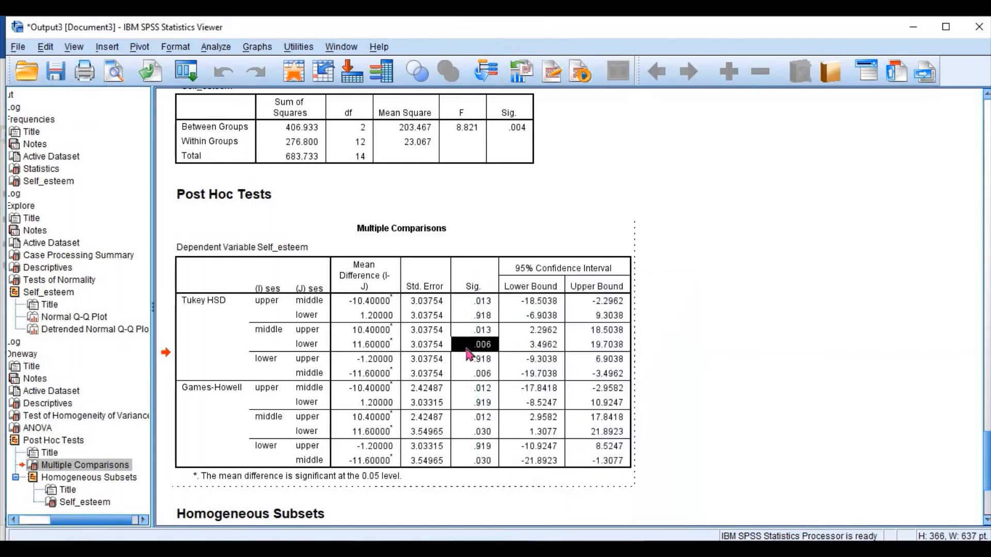
{"action": "left_click", "coordinate": [468, 315]}
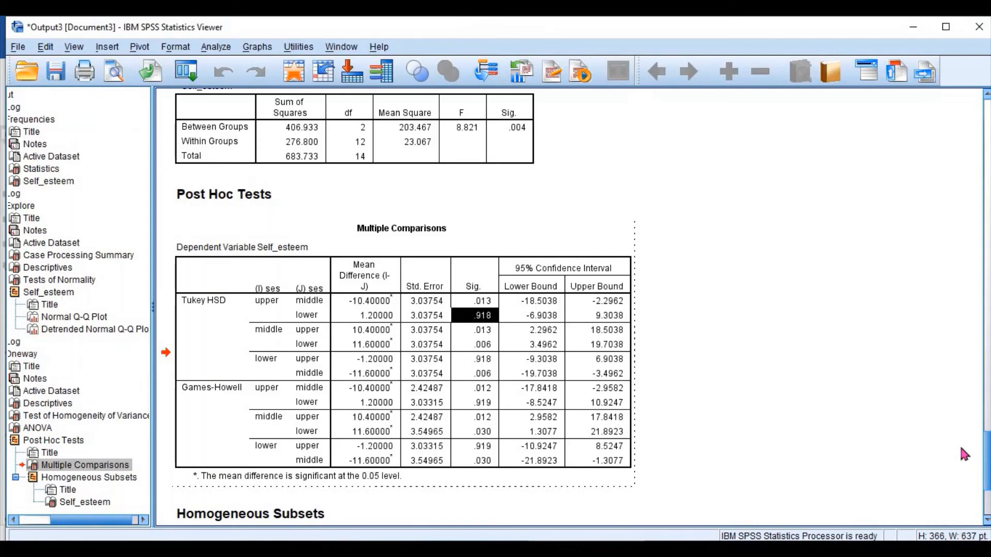
Examine the Oneway Descriptives table for the Self_esteem means and standard deviations of the upper, middle and lower groups
{"action": "left_click_drag", "start_coordinate": [986, 448], "coordinate": [979, 406]}
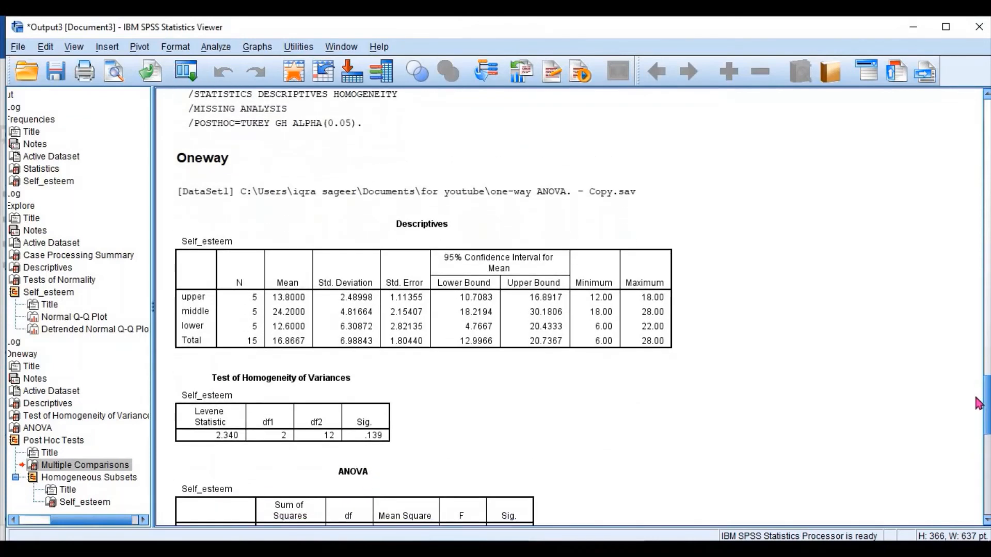
{"action": "left_click", "coordinate": [627, 321]}
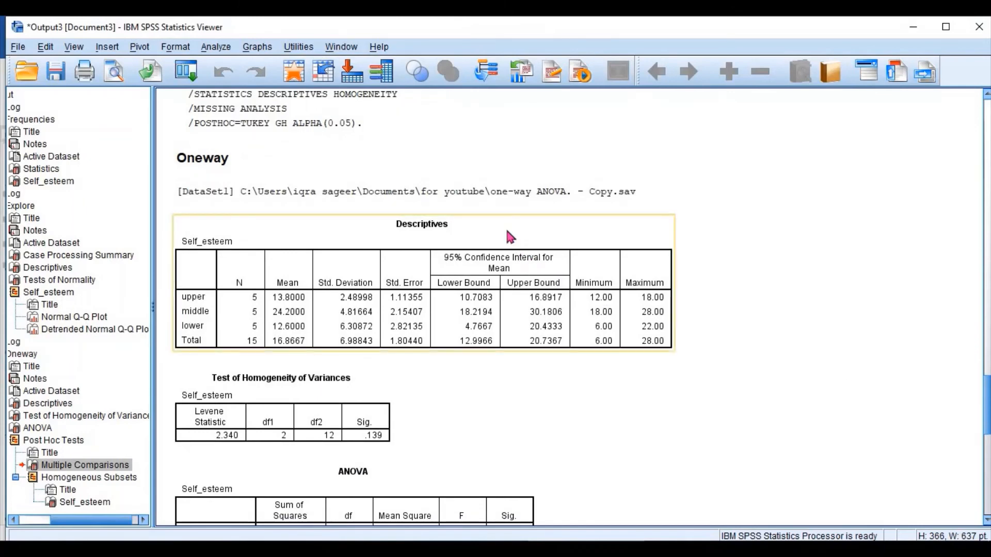
{"action": "left_click", "coordinate": [506, 227]}
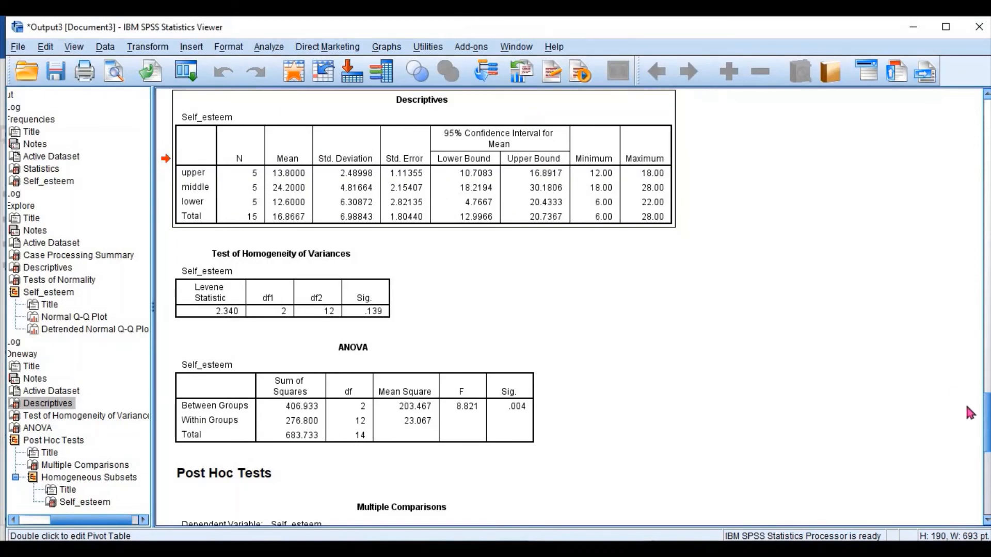
{"action": "scroll", "coordinate": [986, 408], "scroll_direction": "up", "scroll_amount": 3}
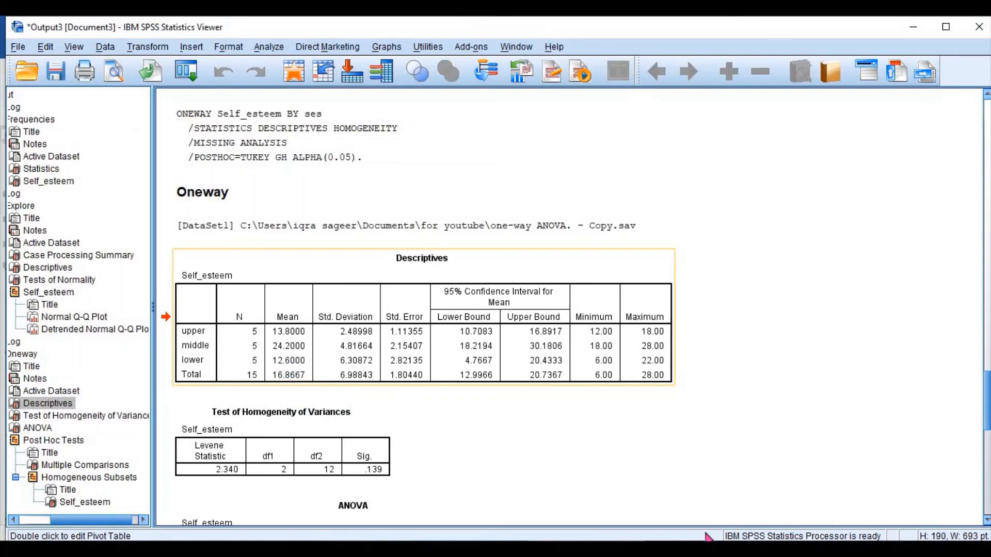
Extend the Notepad results with Tukey HSD findings: middle class (M=24, SD=4.8) significantly above upper (M=13.8, SD=2.4) and lower (M=12.6, SD=6.3), which did not differ significantly
{"action": "left_click", "coordinate": [706, 547]}
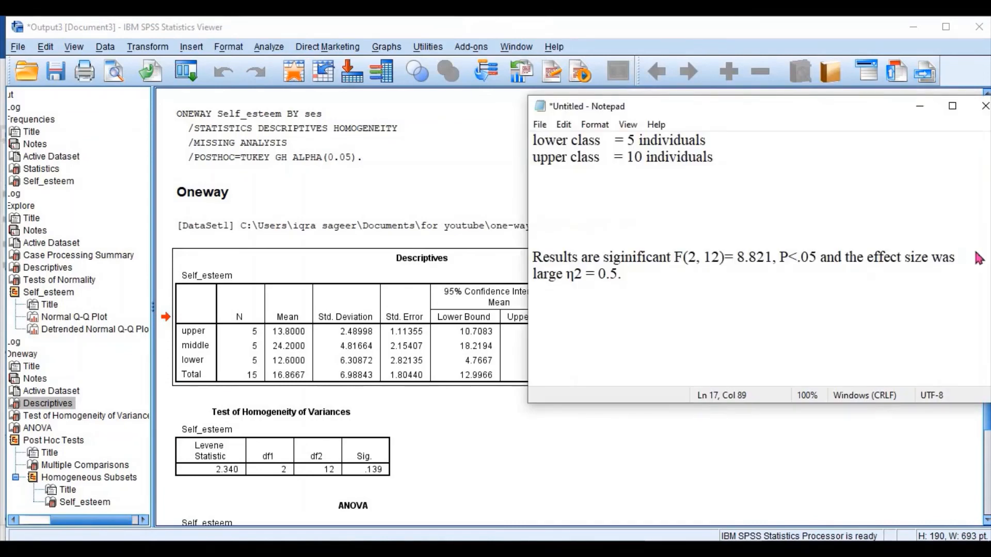
{"action": "key", "text": "Return"}
{"action": "left_click", "coordinate": [640, 279]}
{"action": "type", "text": "Post hoc analysis using Tukey HSD shows that the individuals belonging to middle class (M= 24, SD= 4.8) scored significantly higher on SE scale as compared to individuals belonging to upper class (M= 13.8, SD= 2.4) and lower class (M= 12.6, SD= 6.3). However, upper class and lower class did not differ significantly on SE scale."}
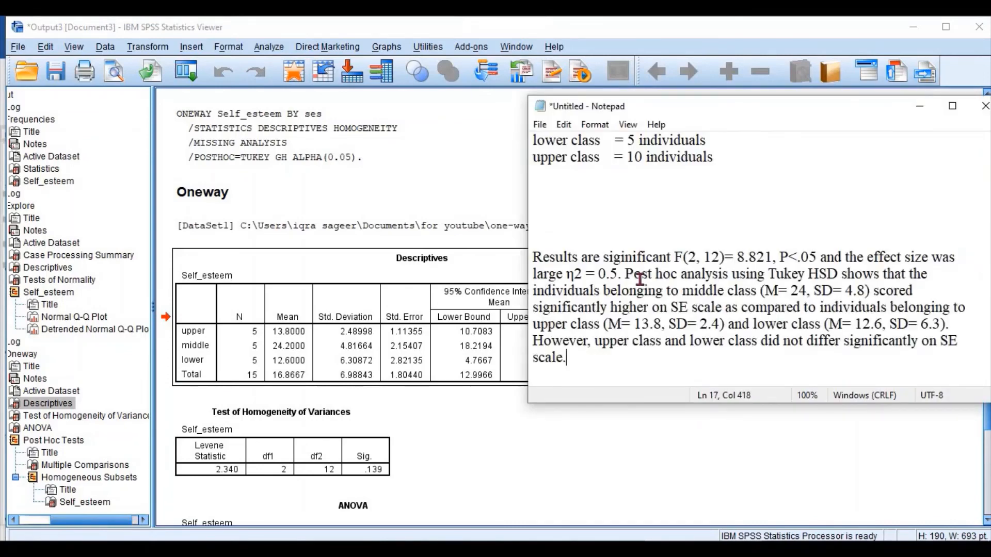
Review the post hoc wording and the complete results paragraph in the Notepad notes
{"action": "left_click_drag", "start_coordinate": [625, 274], "coordinate": [758, 290]}
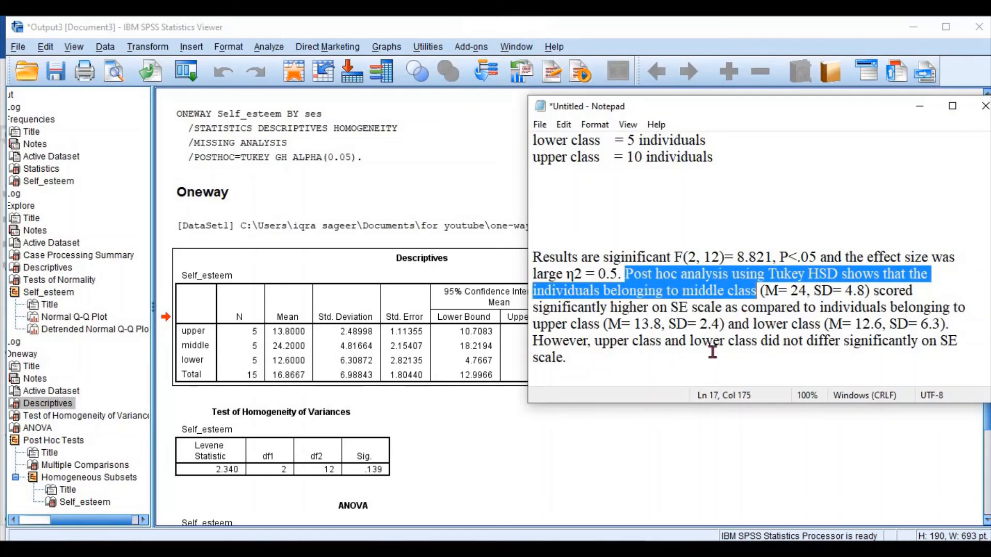
{"action": "left_click", "coordinate": [662, 277]}
{"action": "left_click", "coordinate": [625, 274]}
{"action": "left_click_drag", "start_coordinate": [669, 287], "coordinate": [974, 322]}
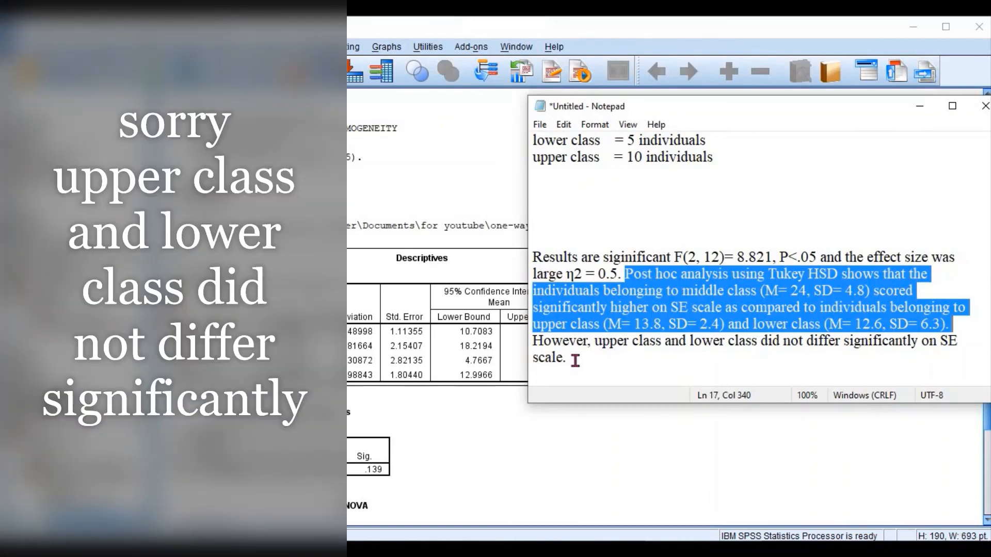
{"action": "left_click", "coordinate": [574, 360]}
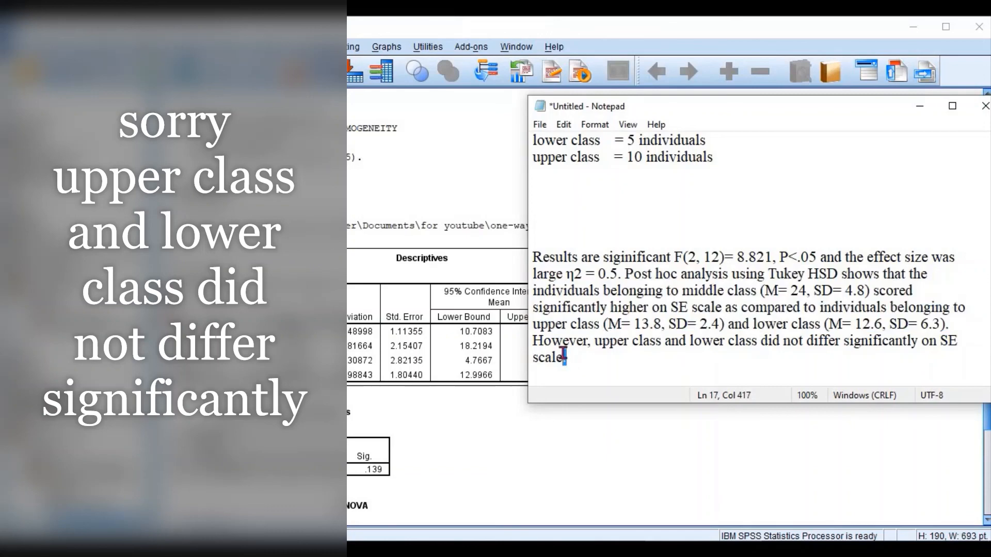
{"action": "left_click_drag", "start_coordinate": [562, 342], "coordinate": [540, 230]}
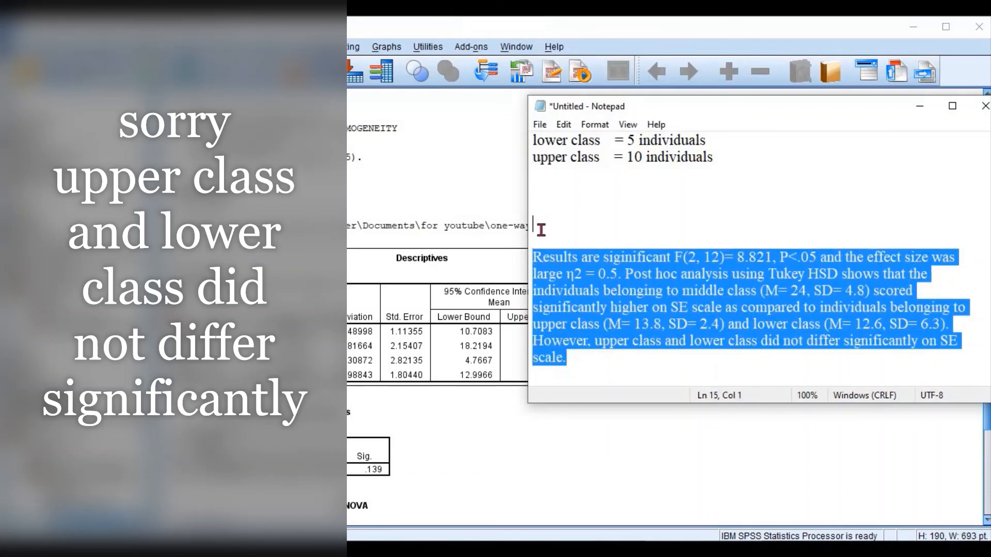
{"action": "left_click", "coordinate": [541, 229]}
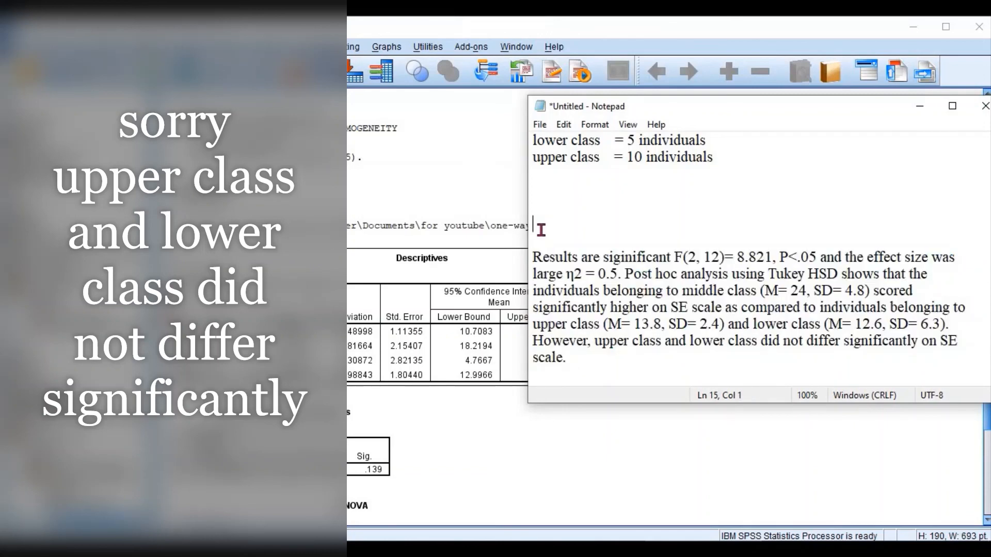